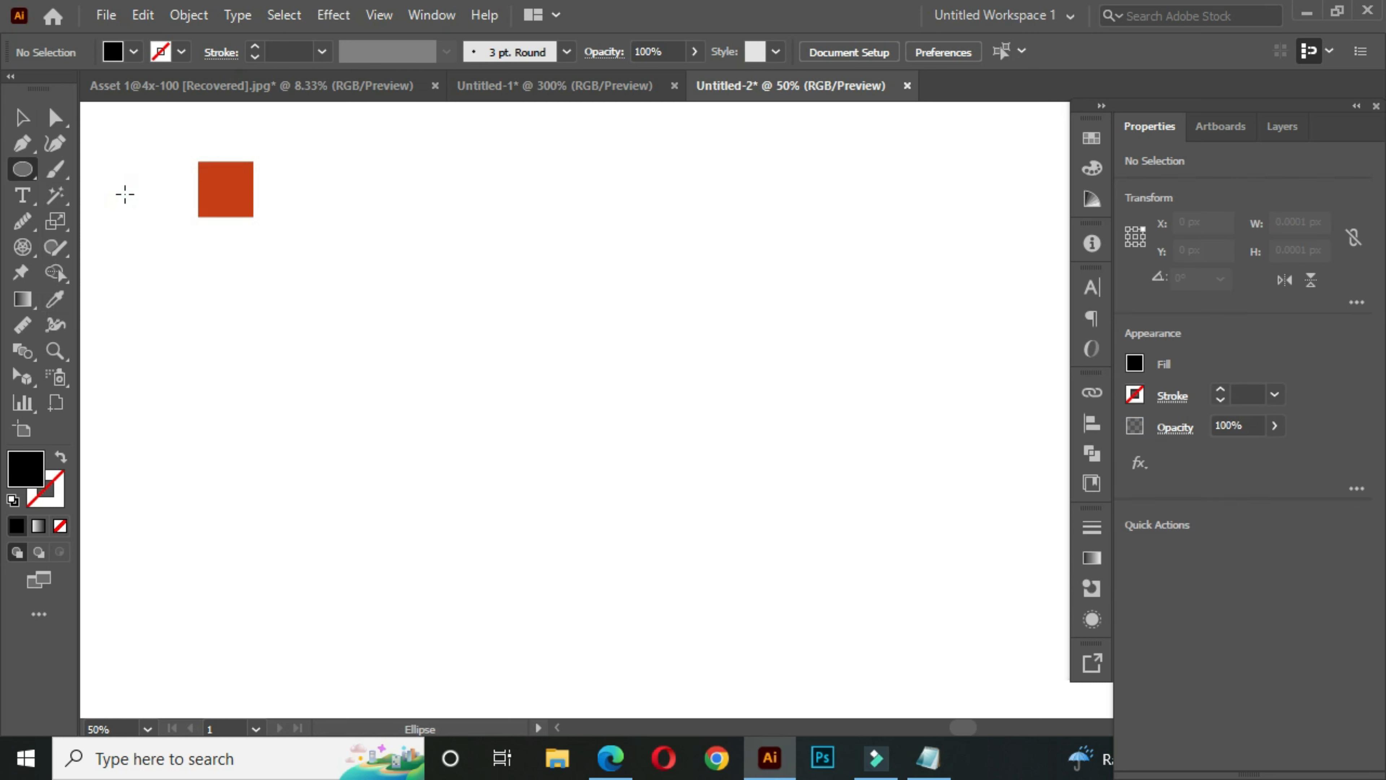
- Draw a 200 px by 200 px circle and move it about 80 px left and 100 px up
click(548, 396)
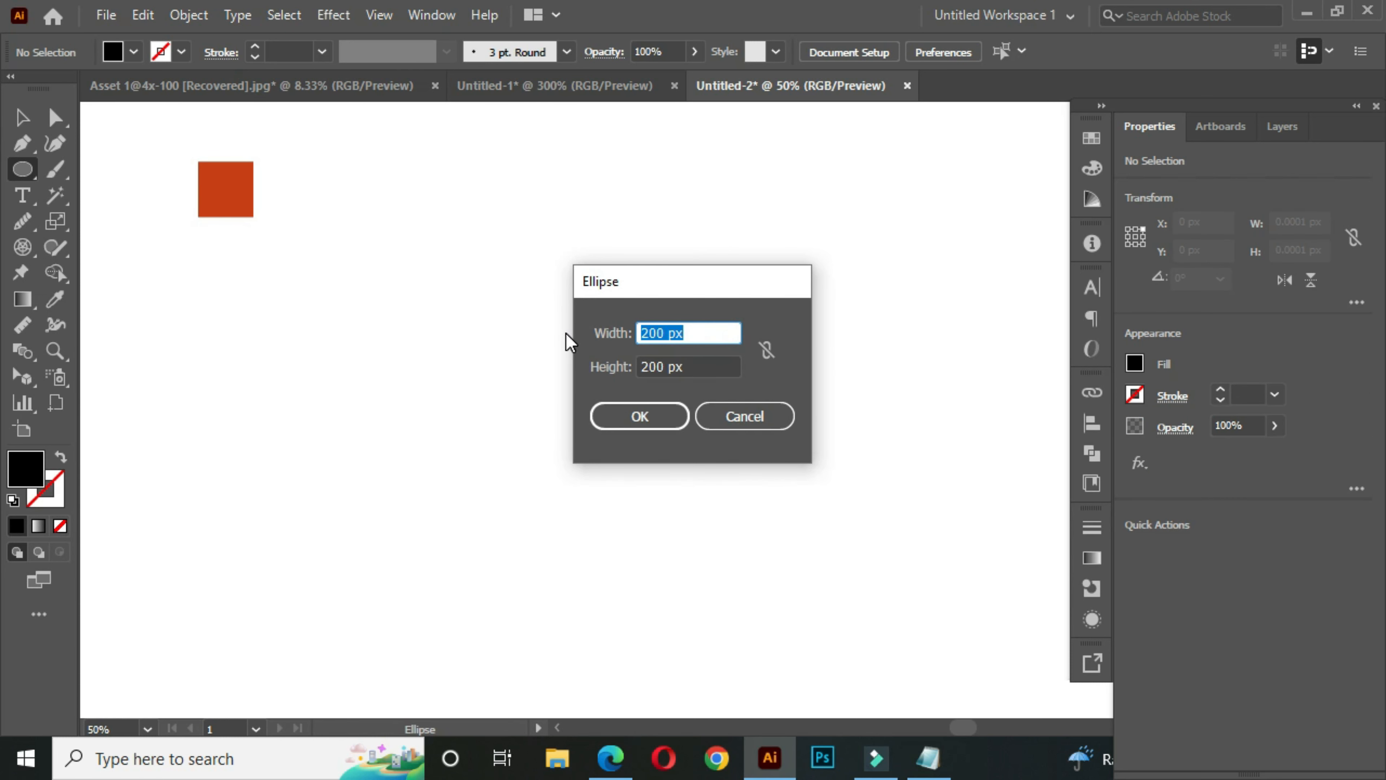
click(704, 364)
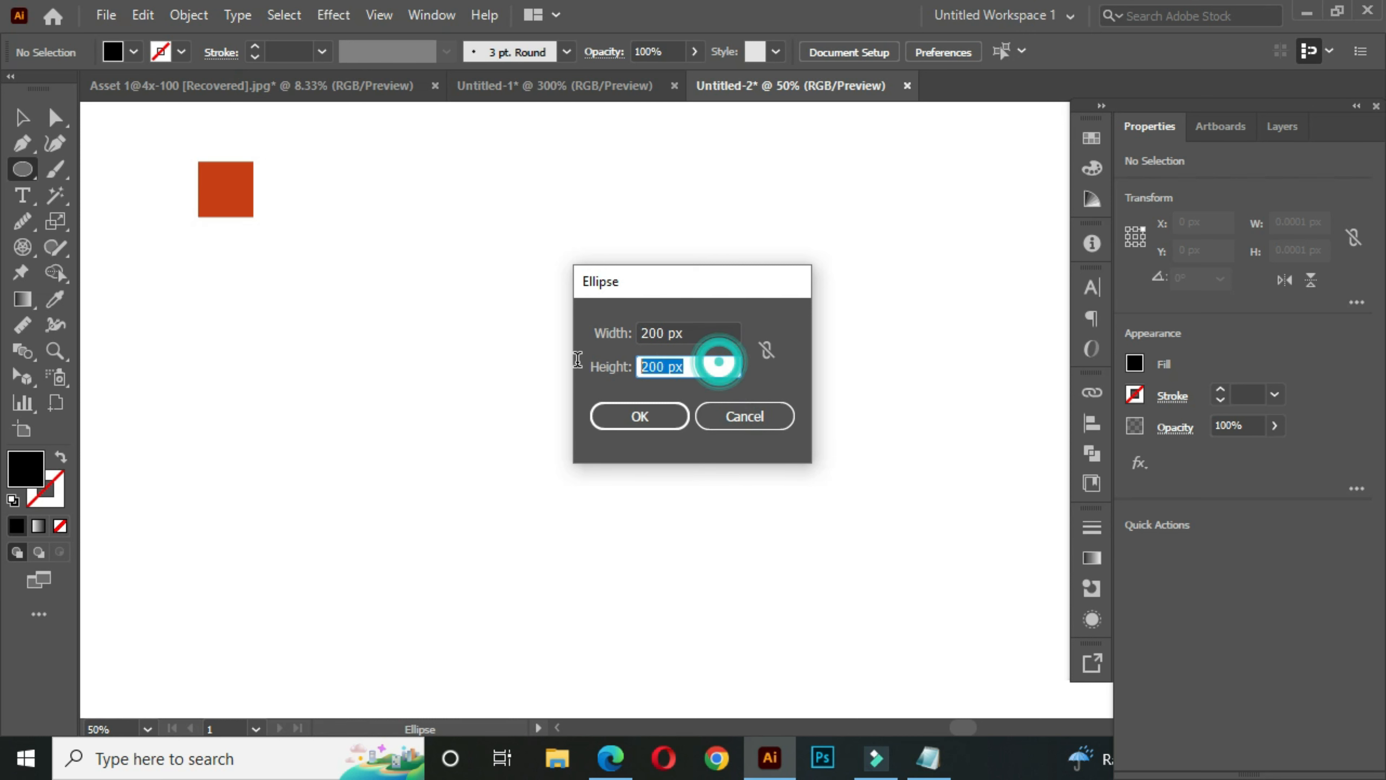
click(640, 416)
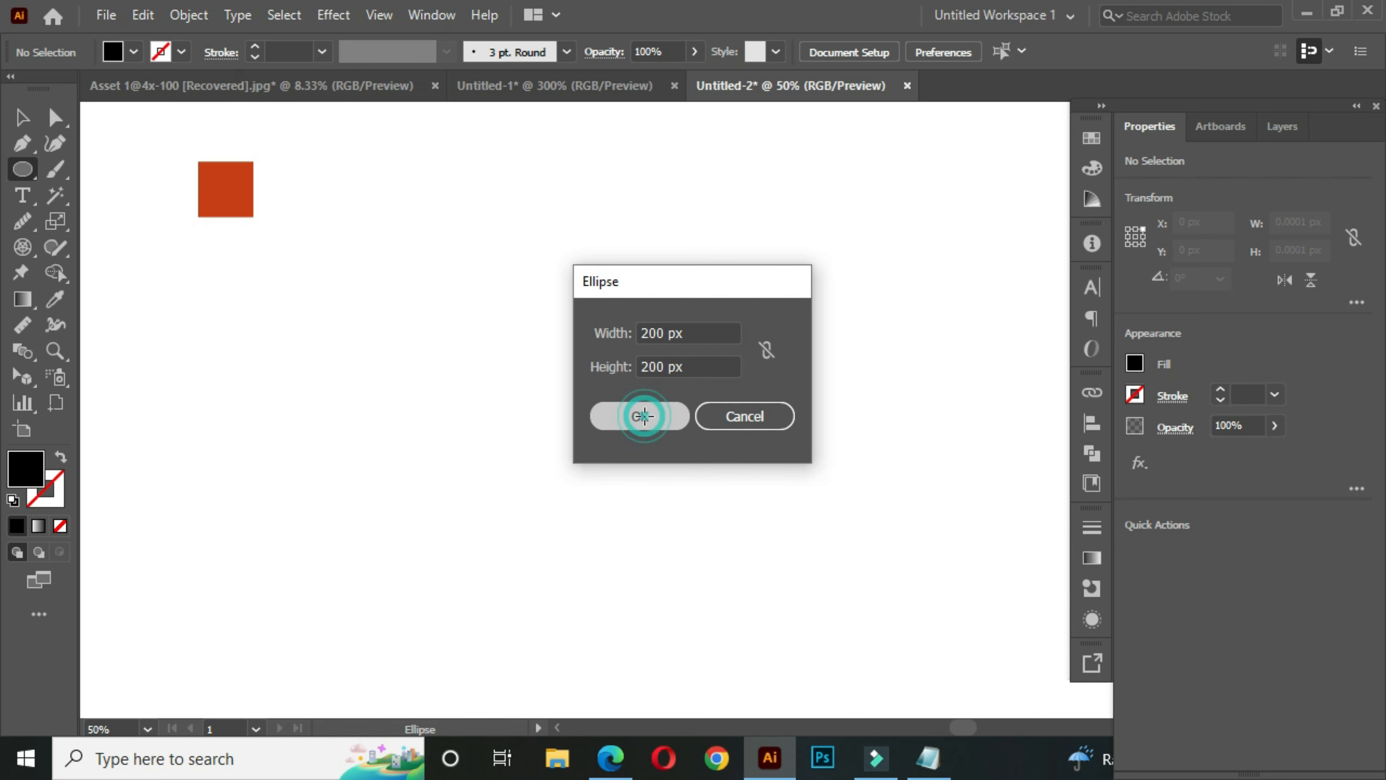
click(31, 116)
drag(584, 495, 526, 432)
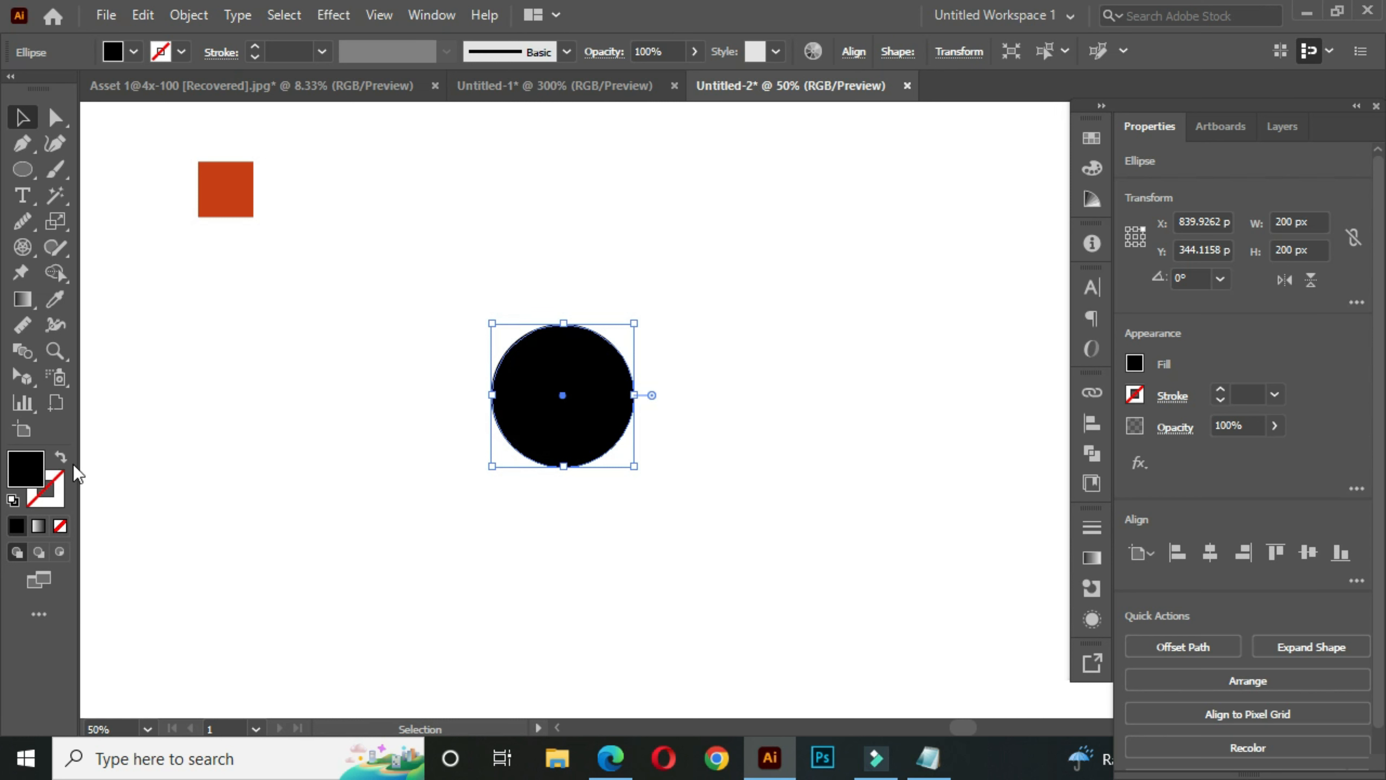
- Swap the circle's fill and stroke colours, then set its black outline to 35 pt with no fill
click(61, 461)
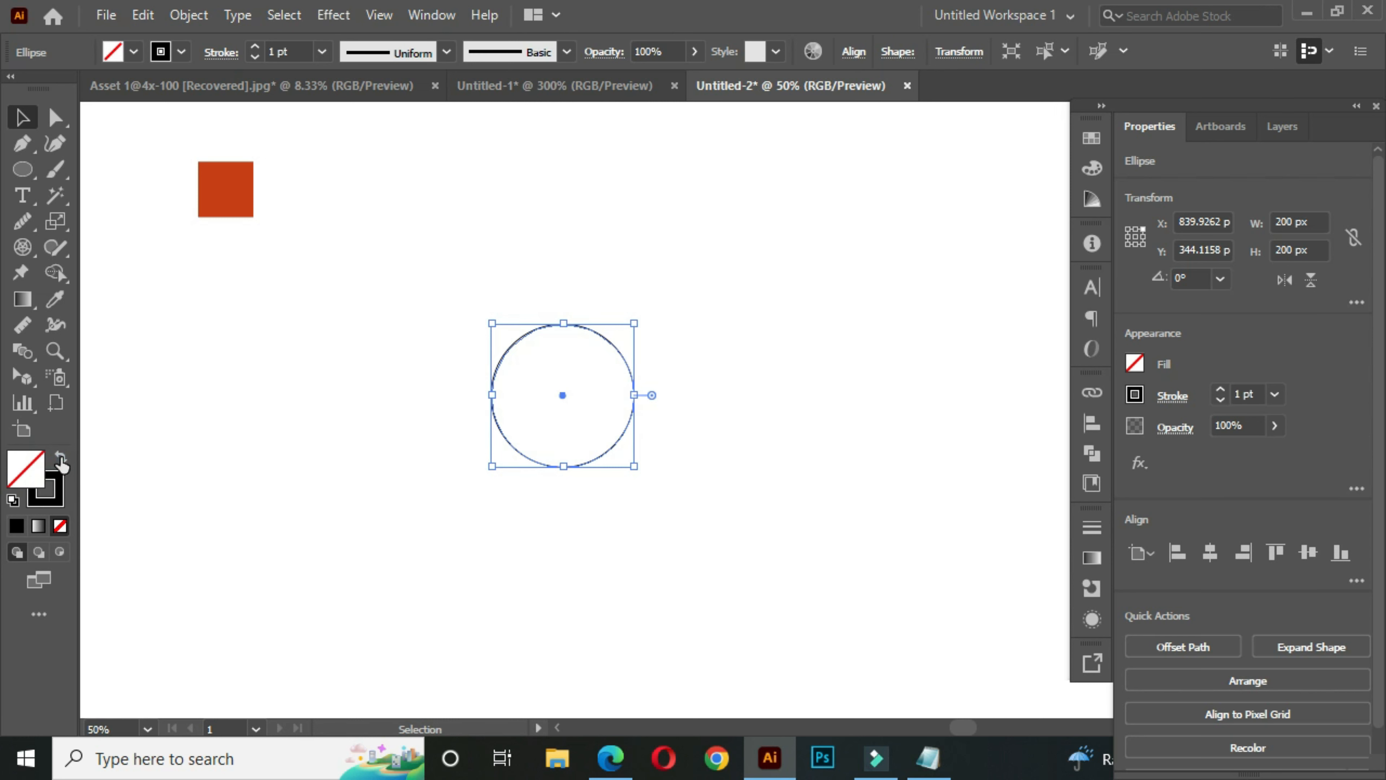
click(294, 51)
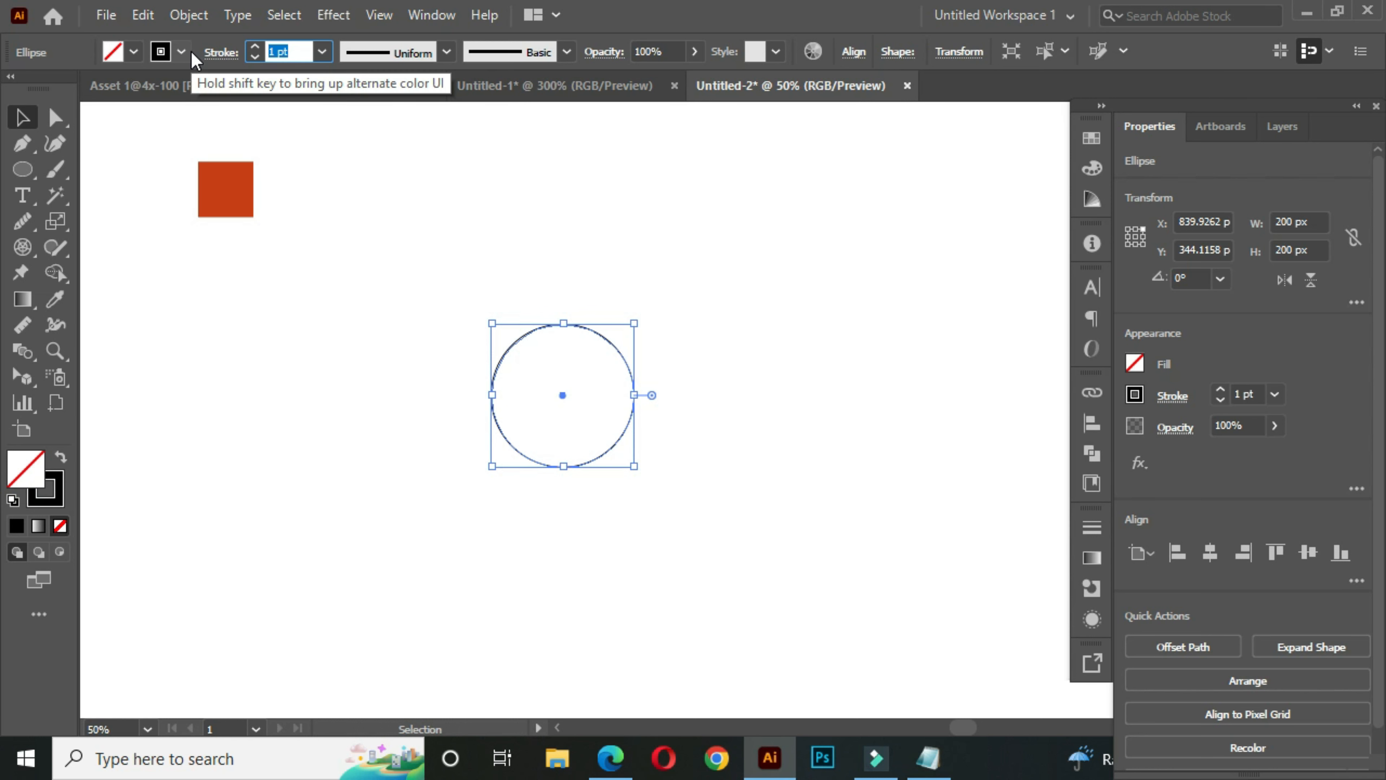
text(35)
click(430, 288)
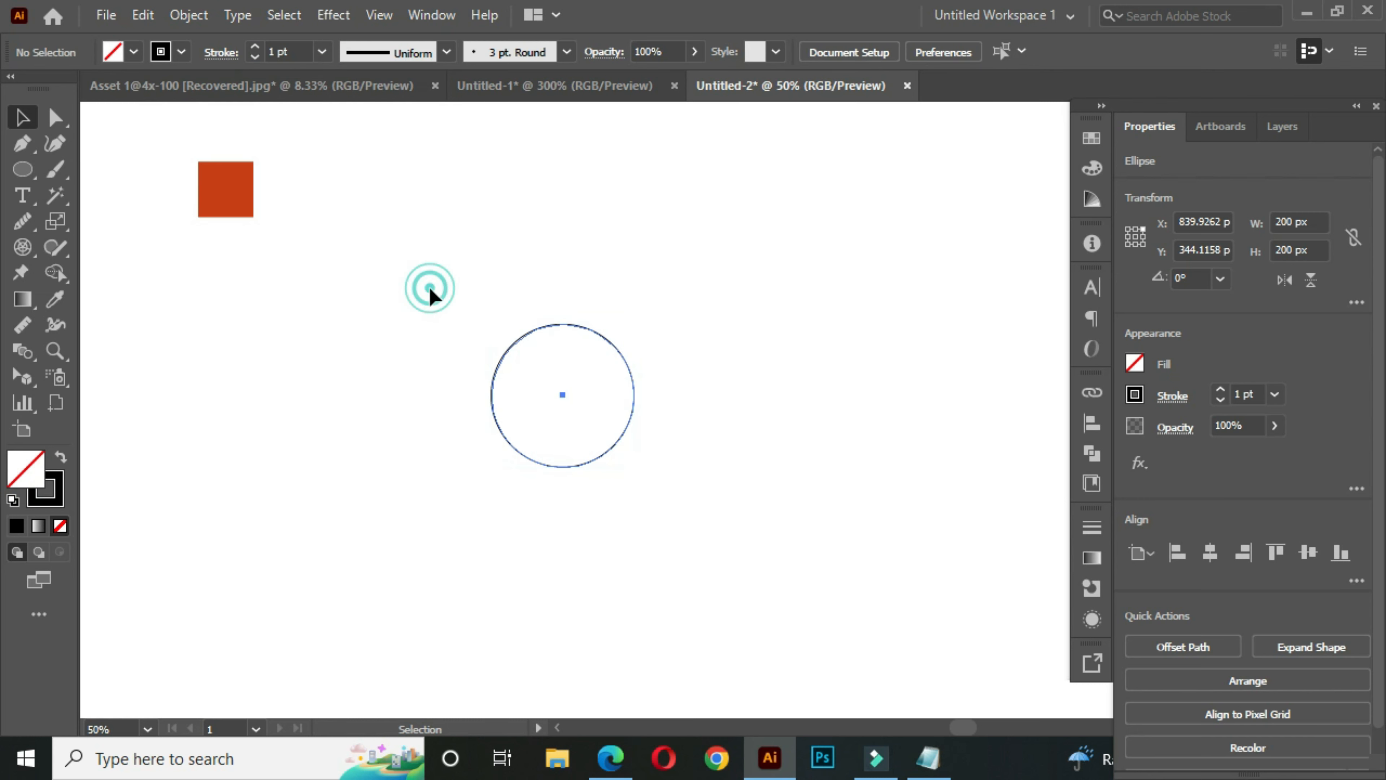
scroll(590, 372, up, 2)
key(space)
drag(564, 407, 581, 400)
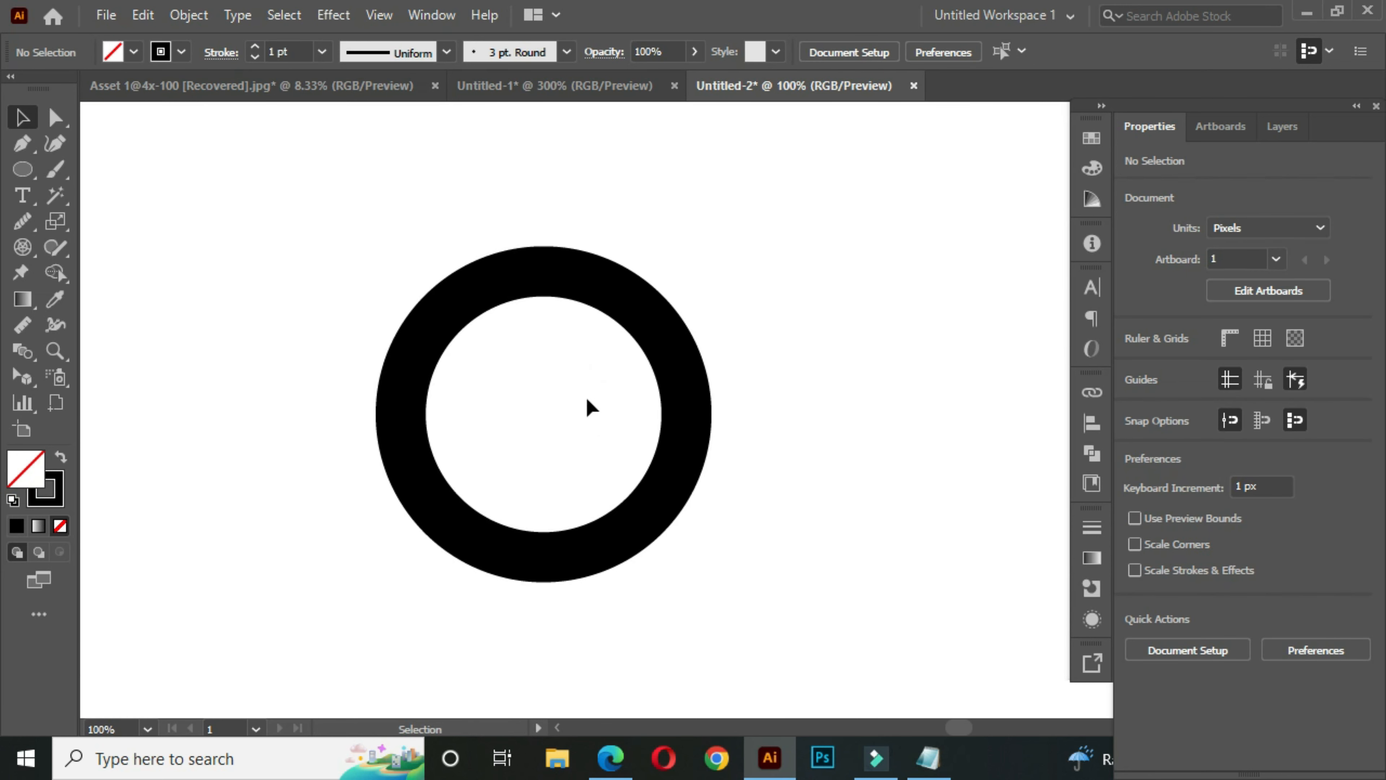
- Draw a concentric circle about 128 px across inside the ring, with no fill and a 25 pt black stroke
click(26, 172)
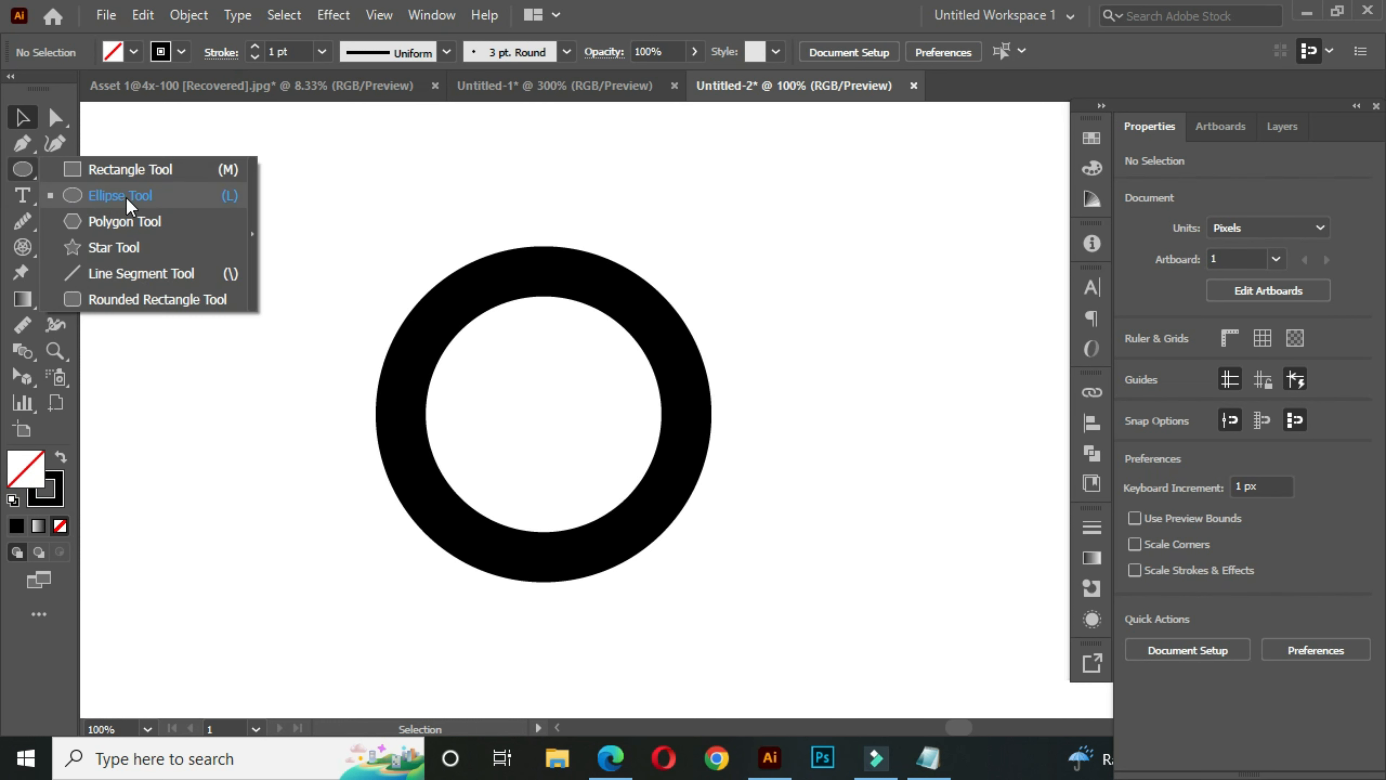
click(132, 201)
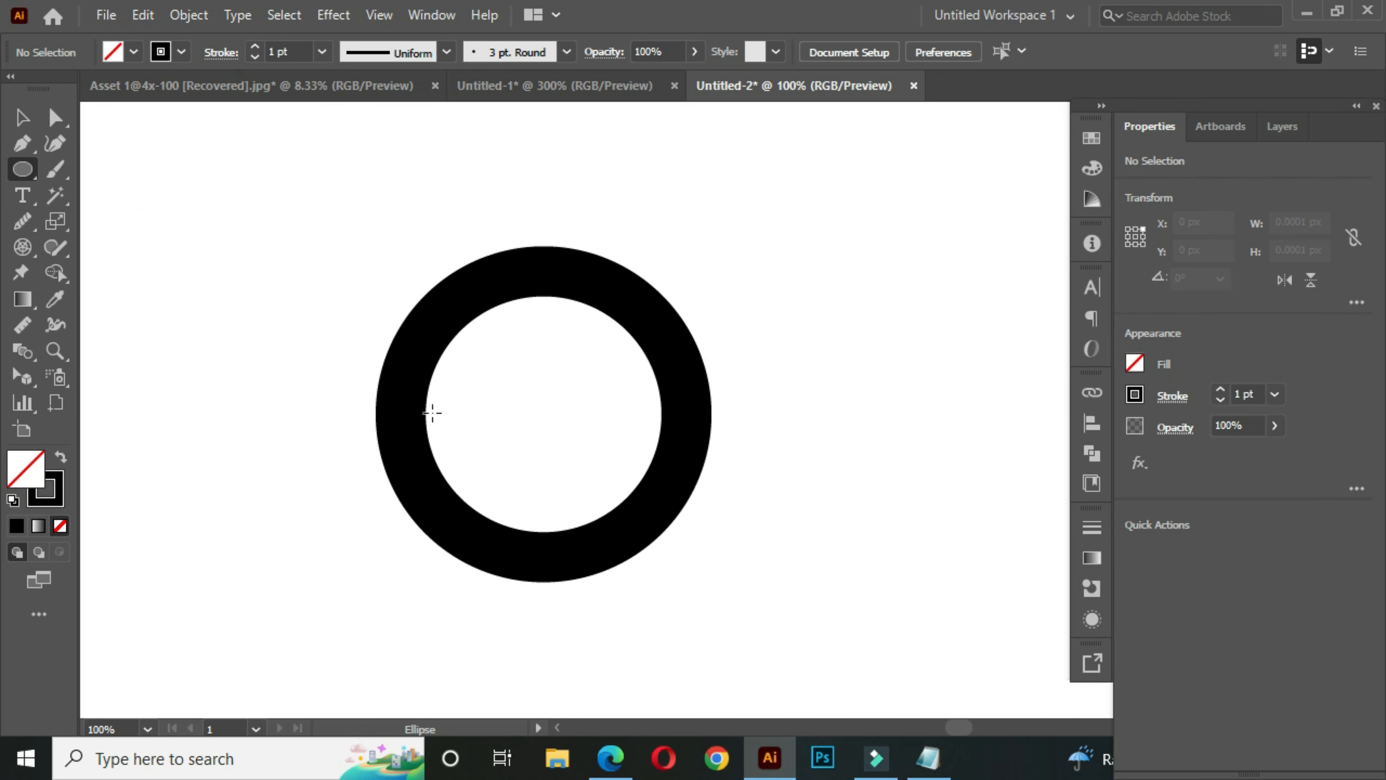
scroll(550, 426, up, 1)
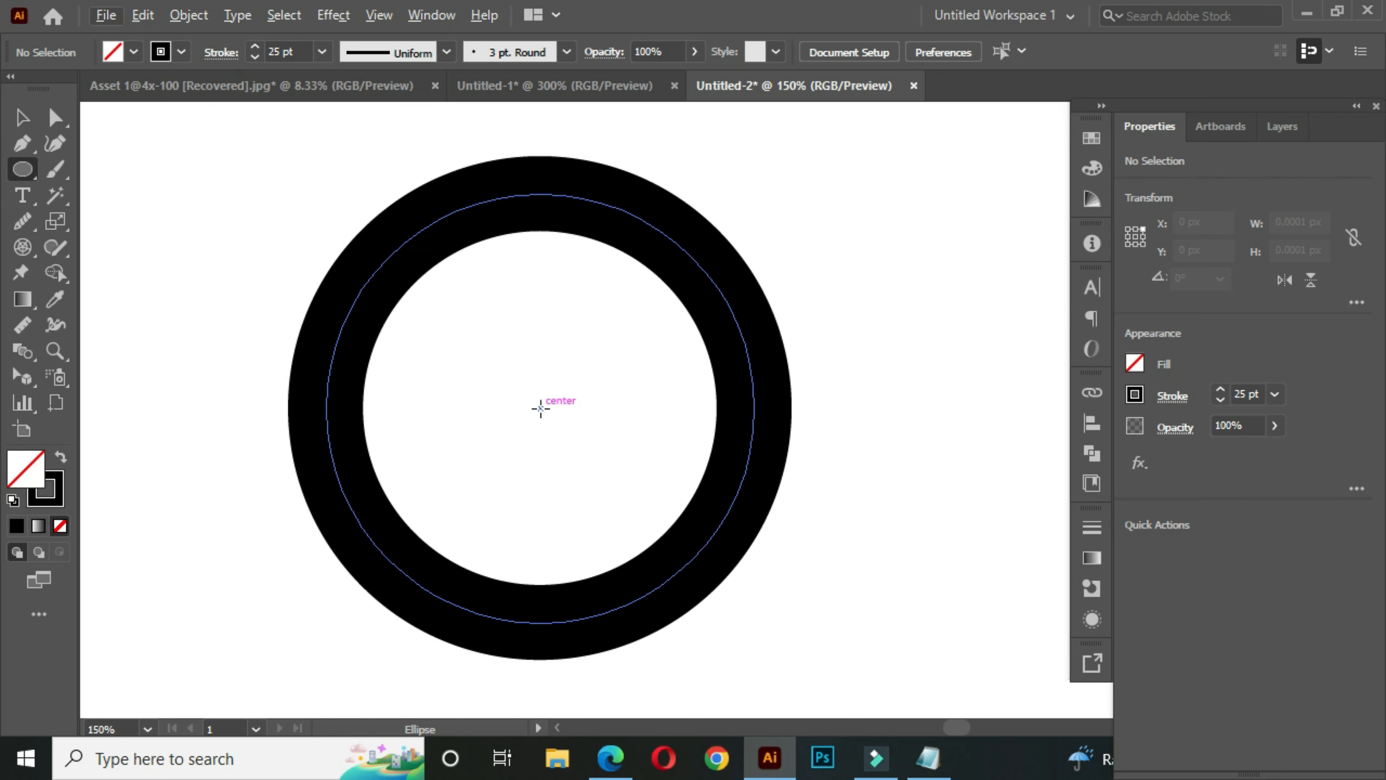
drag(541, 408, 650, 542)
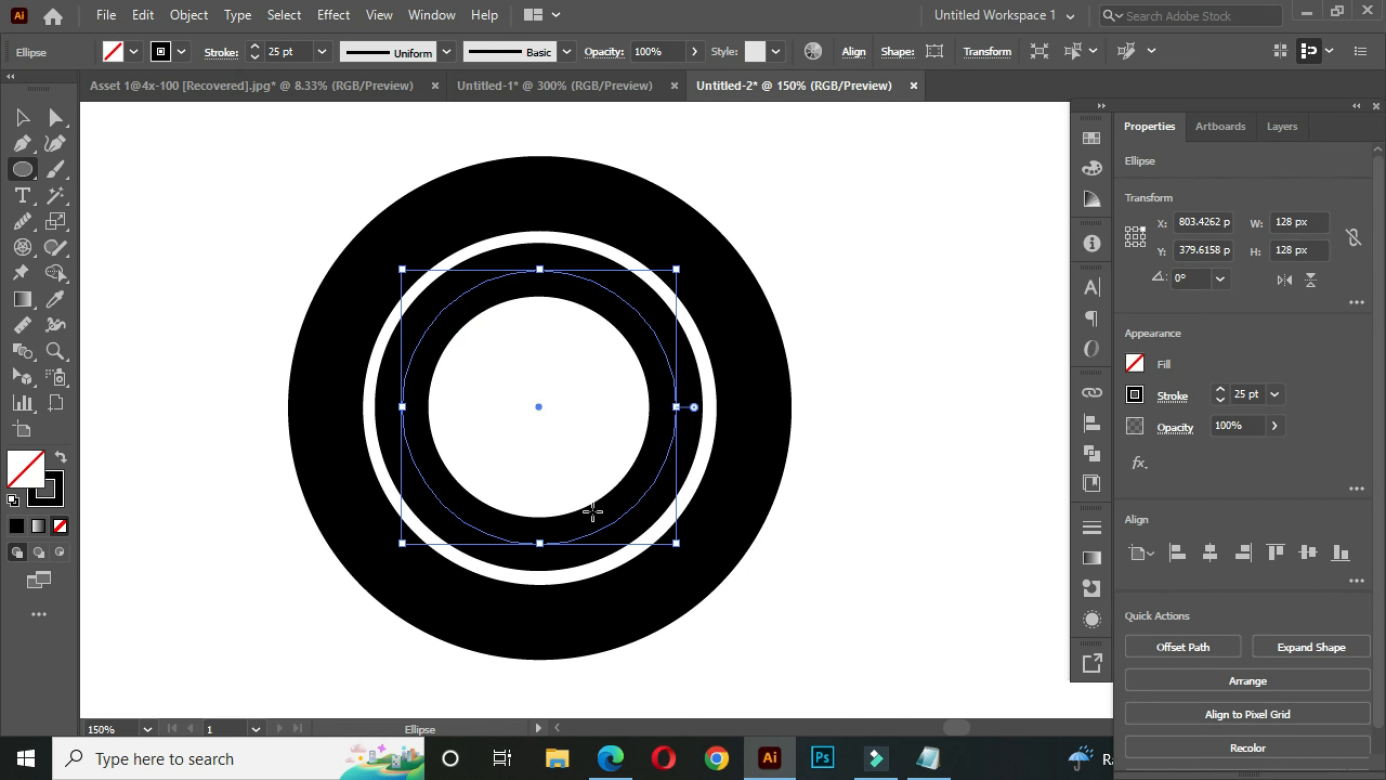
click(22, 117)
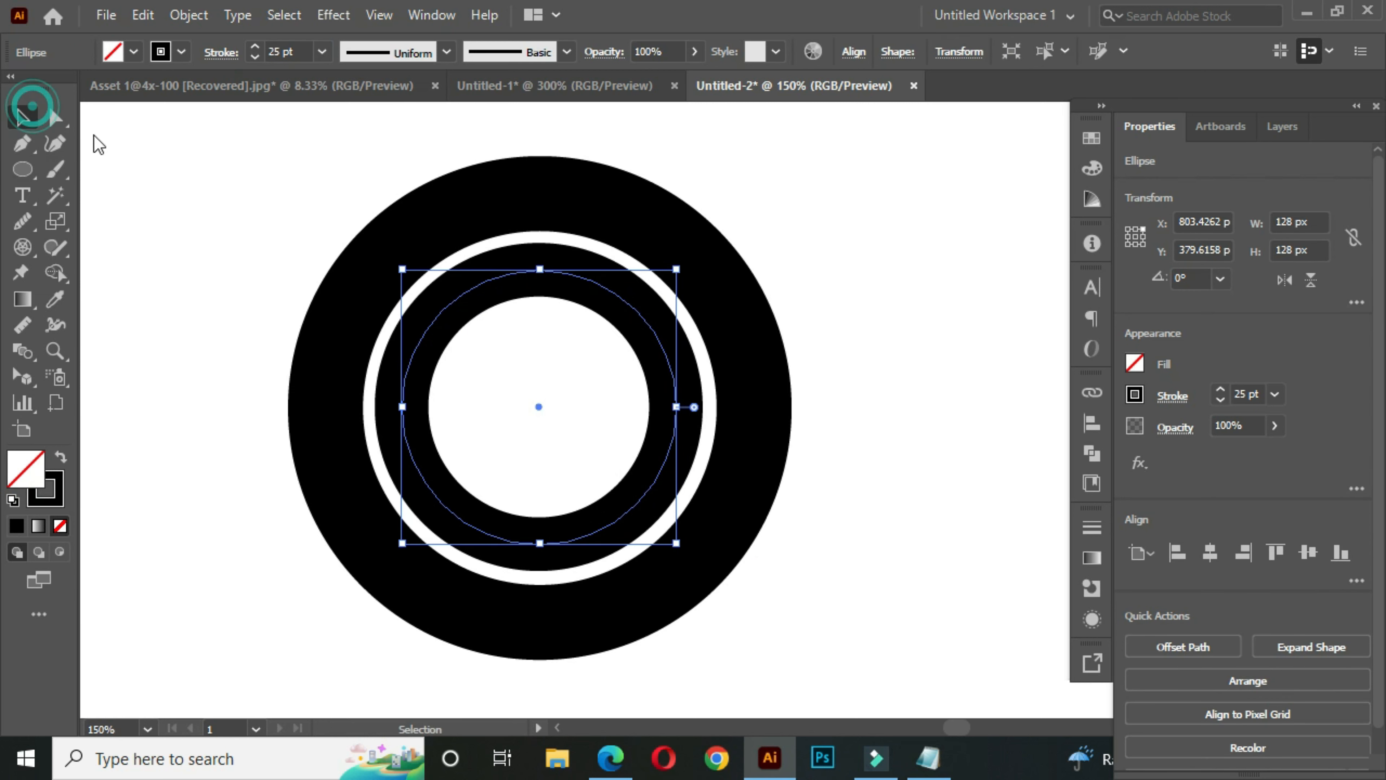
click(251, 196)
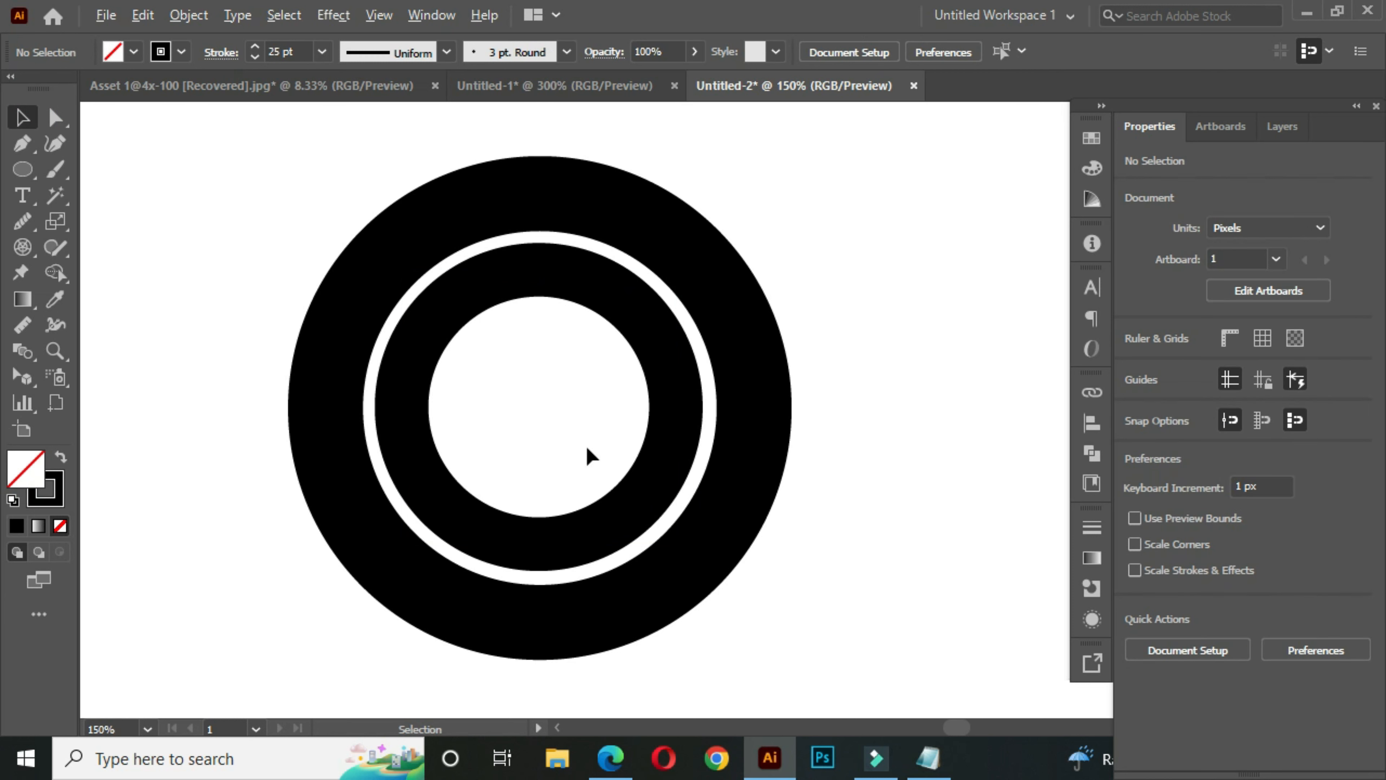
scroll(758, 402, down, 1)
drag(736, 453, 685, 410)
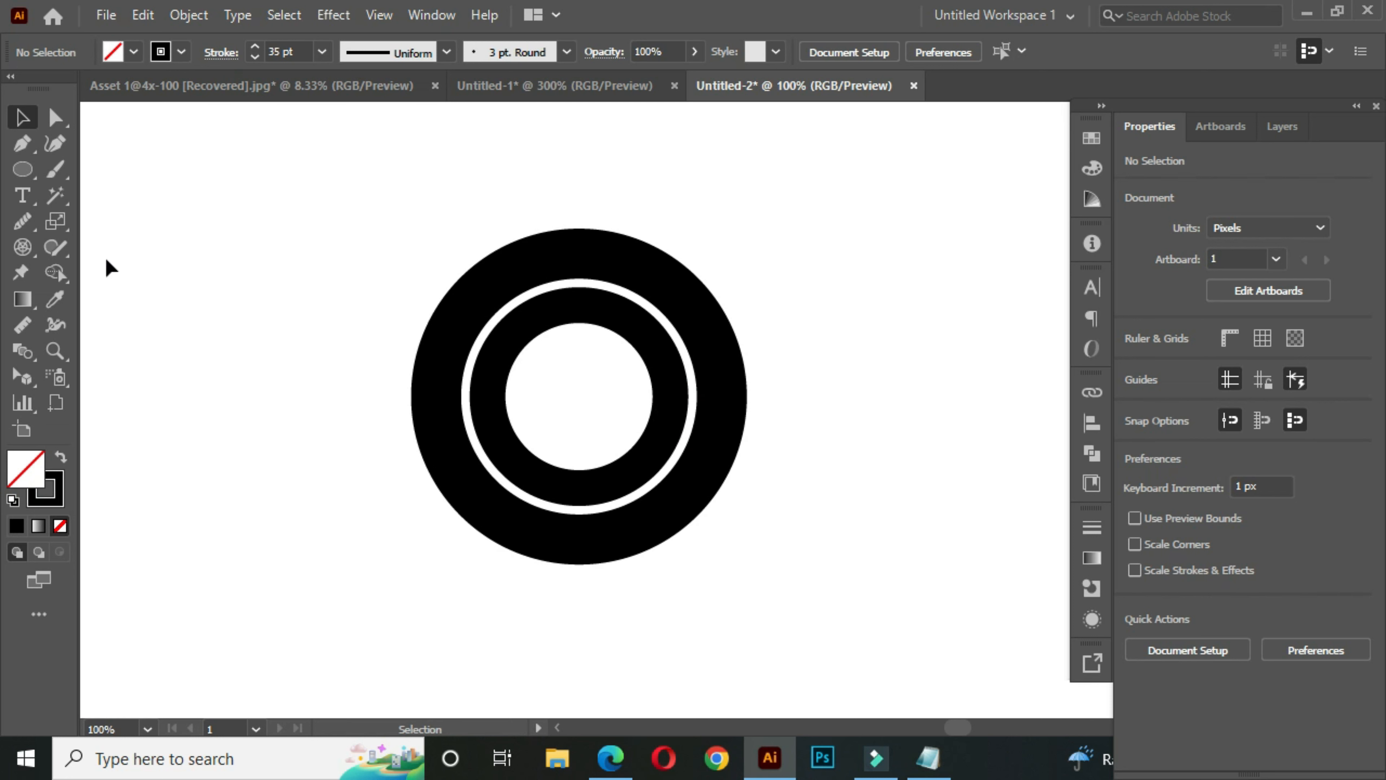
- Draw a horizontal 25 pt line about 128 px long across the inner ring, from its left anchor to its right anchor
click(21, 170)
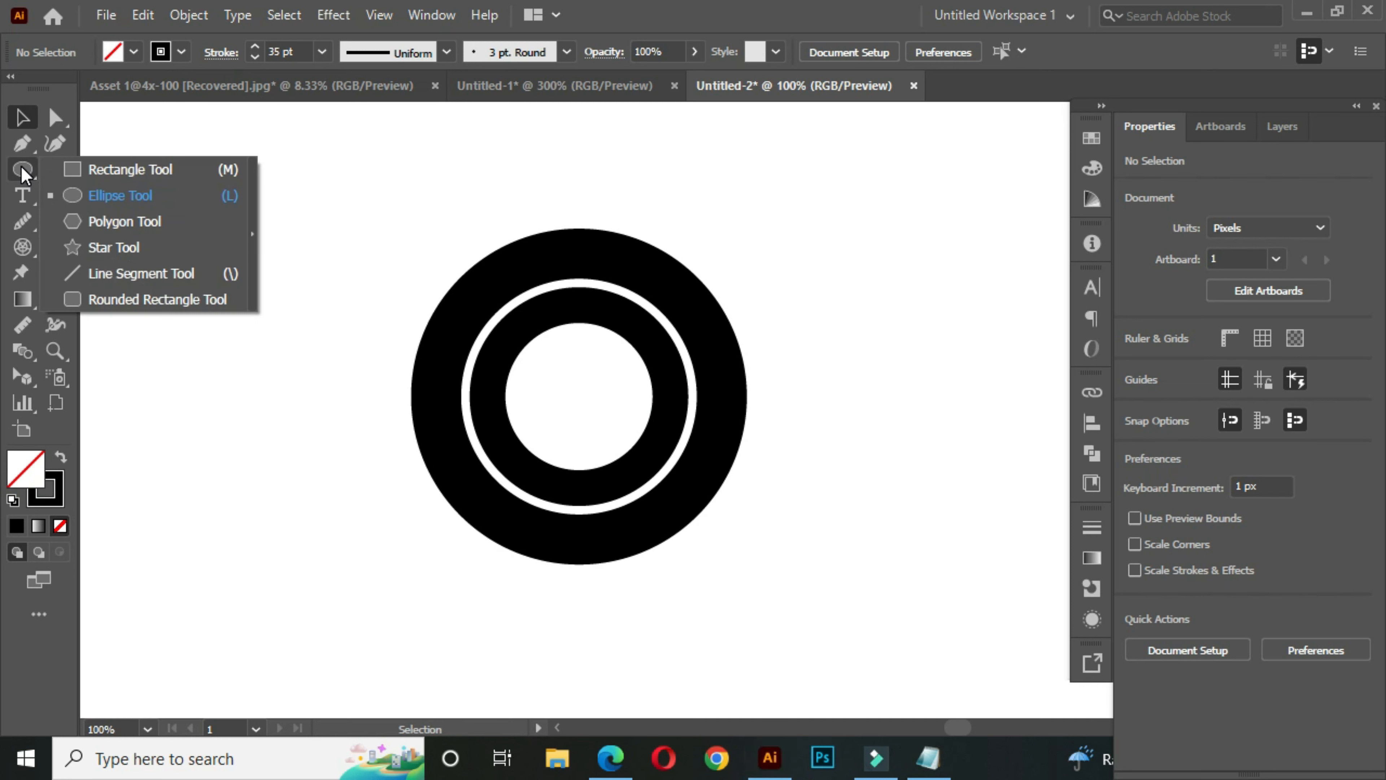
click(180, 273)
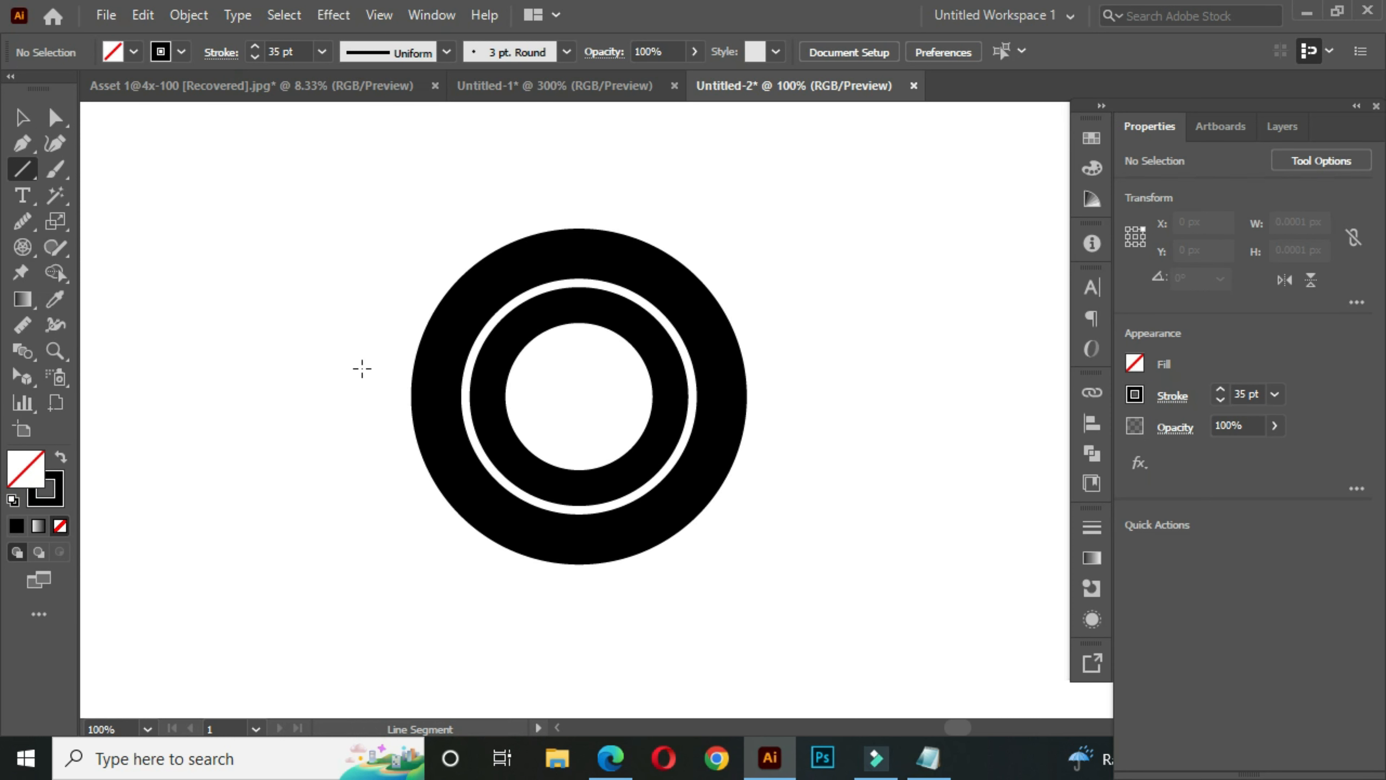
scroll(486, 401, up, 1)
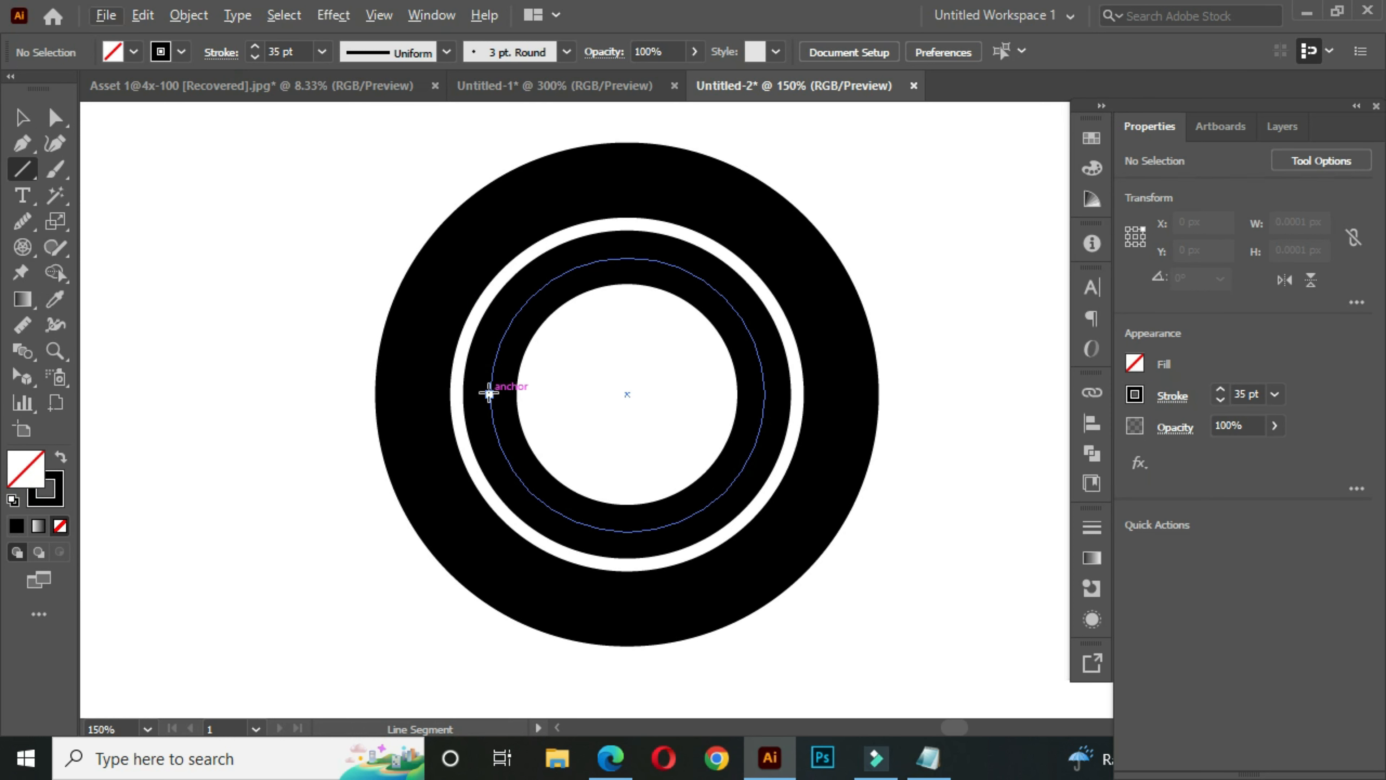
drag(489, 388, 764, 387)
click(23, 118)
drag(588, 366, 551, 374)
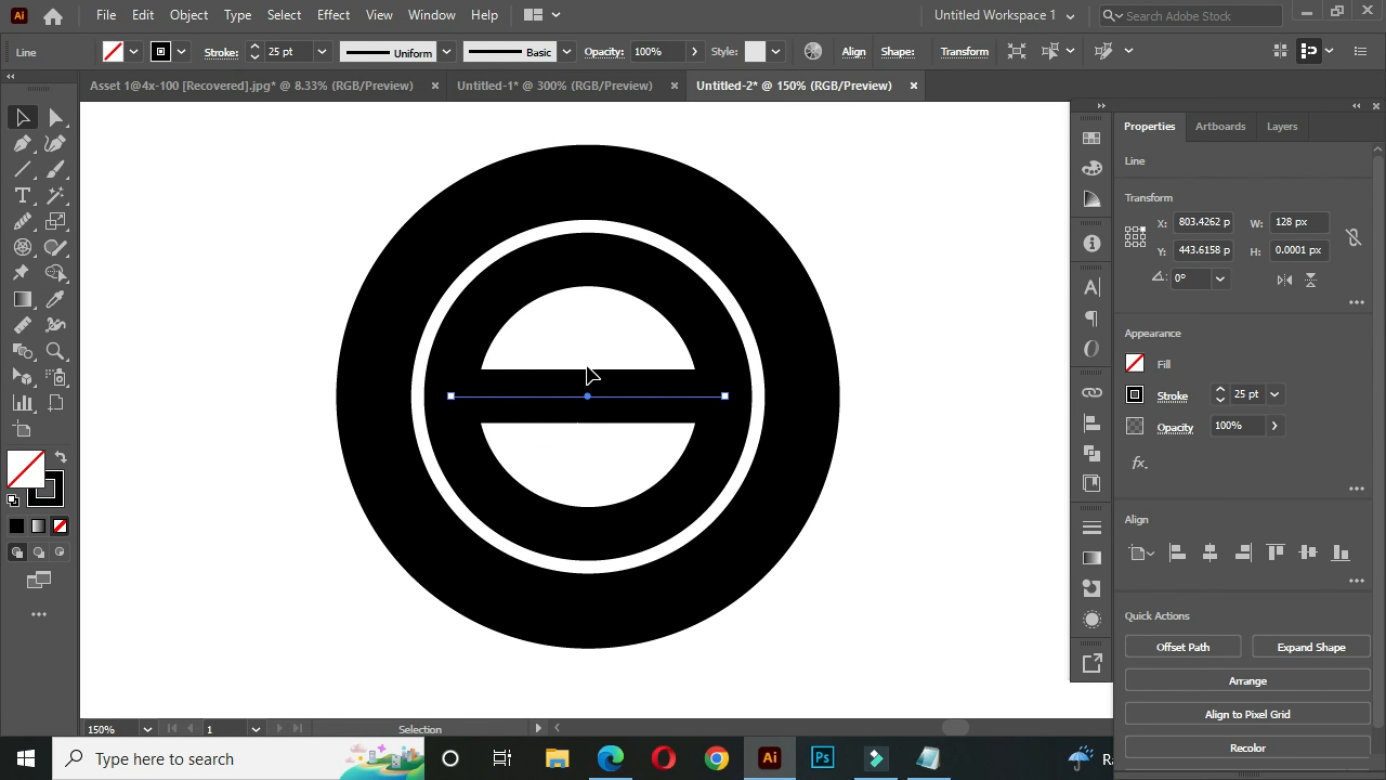
- Nudge the horizontal crossbar down 20 px within the inner ring
key(Down)
key(Down)
key(Down)
key(Down)
key(Down)
key(Down)
key(Down)
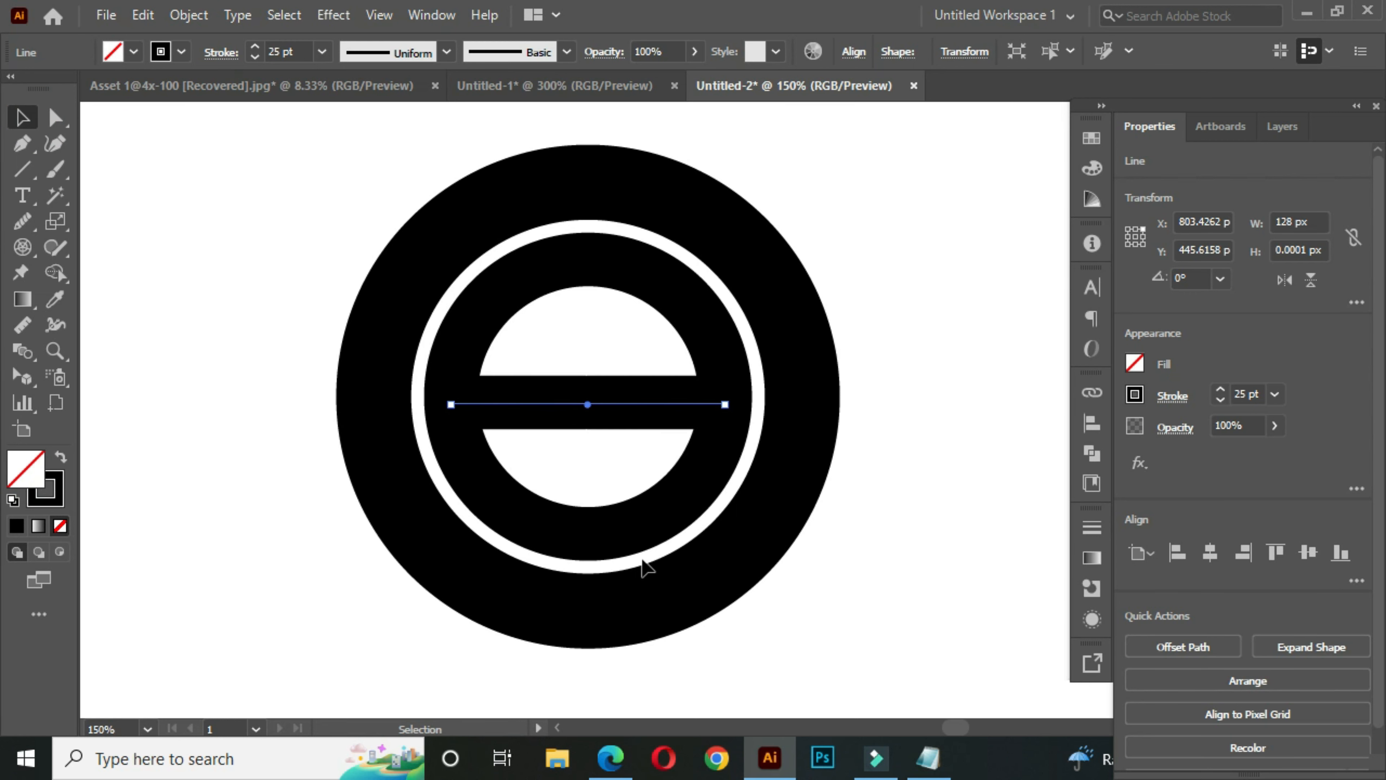
key(Down)
key(Down)
key(Down)
key(Down)
key(Down)
key(Down)
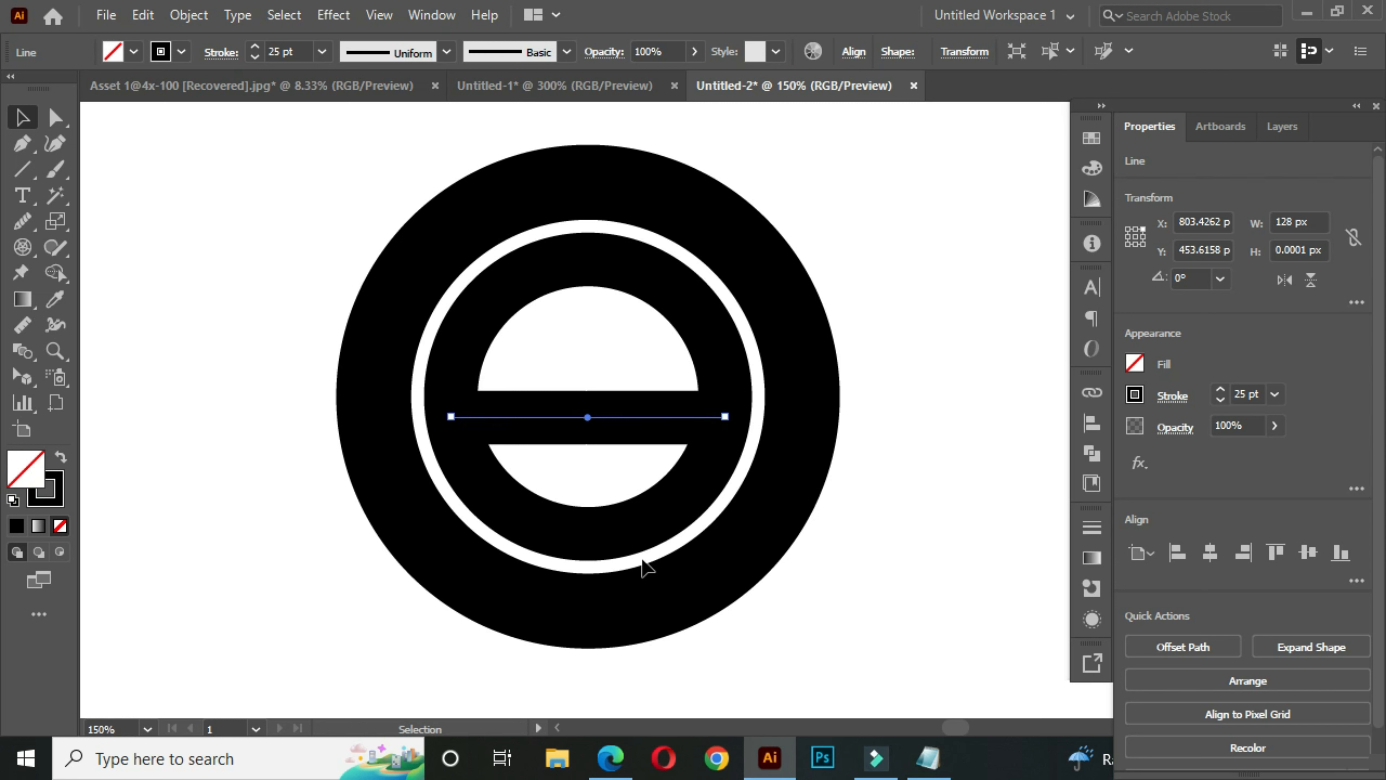
key(Down)
key(Down)
key(Down)
key(Down)
key(Down)
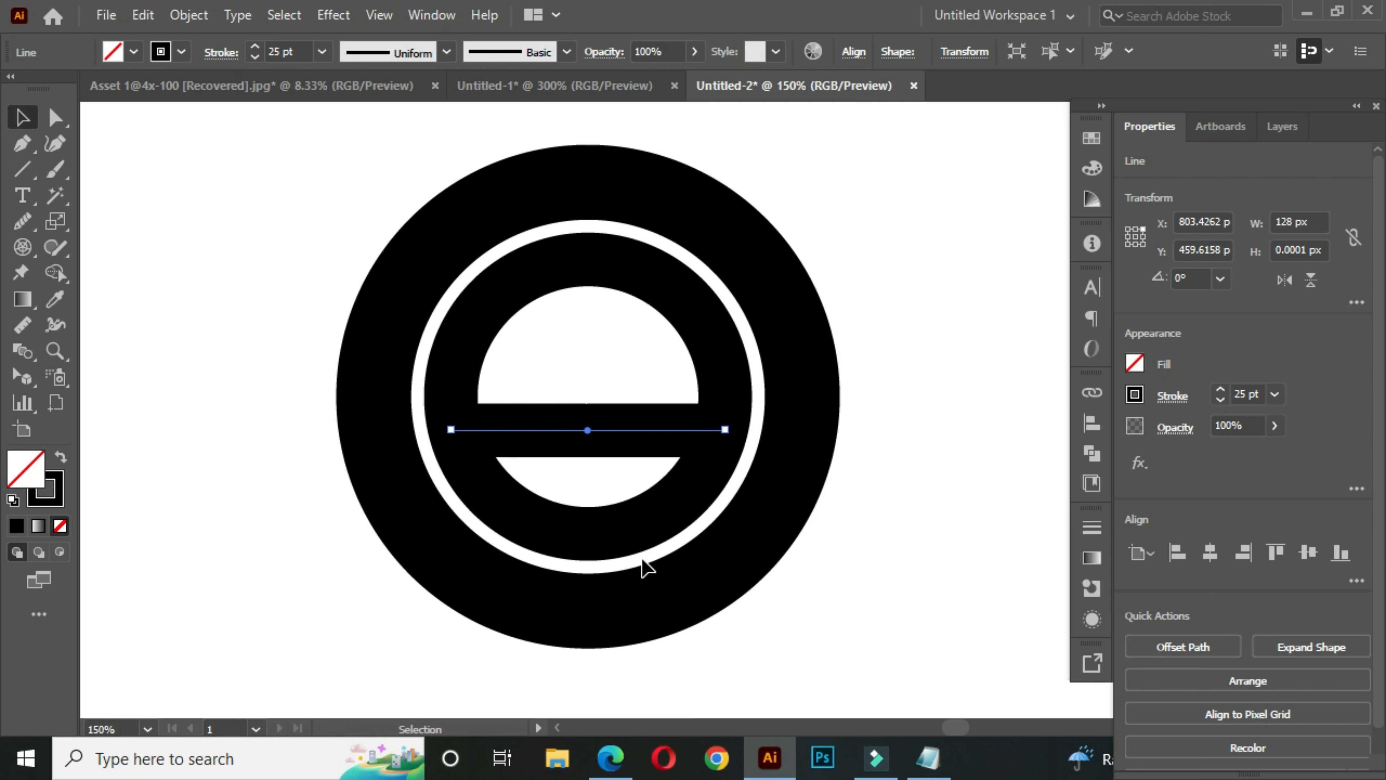
key(Down)
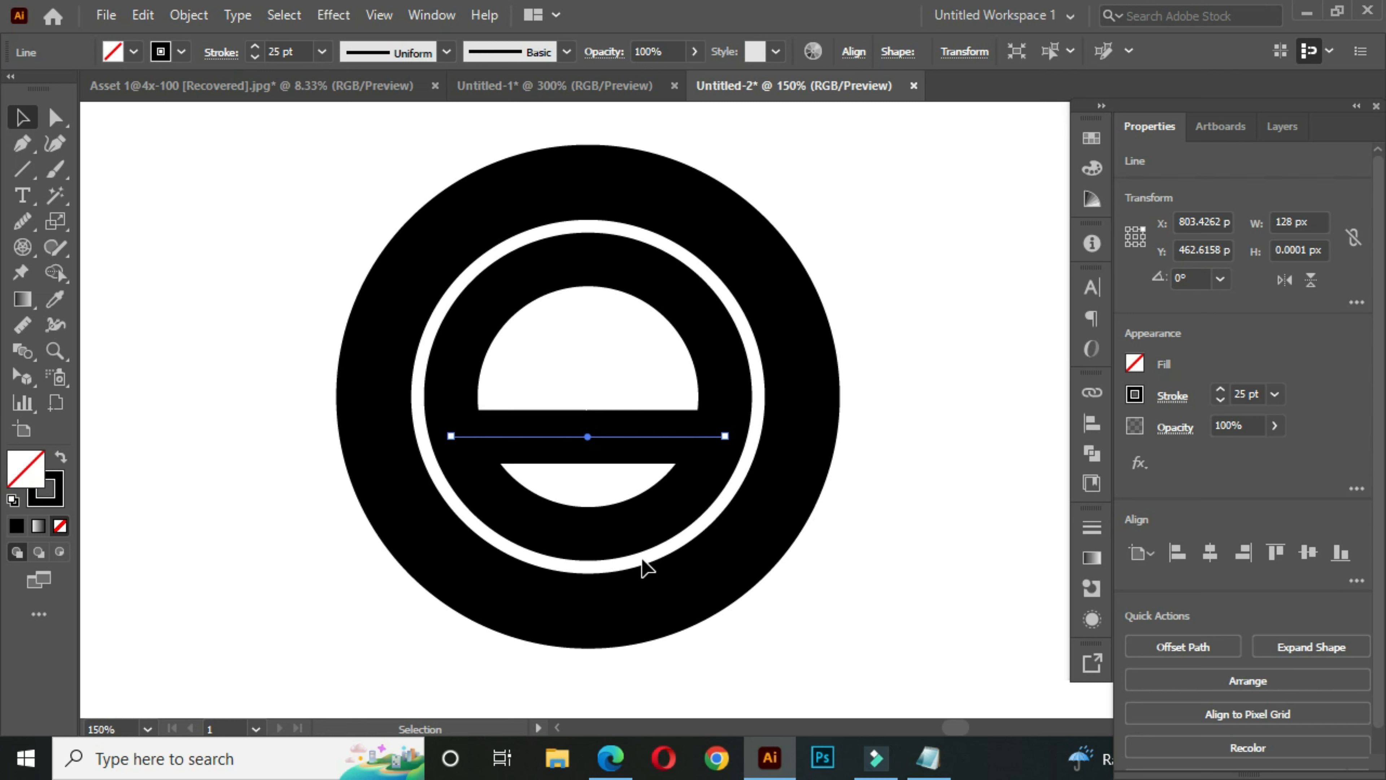
key(Down)
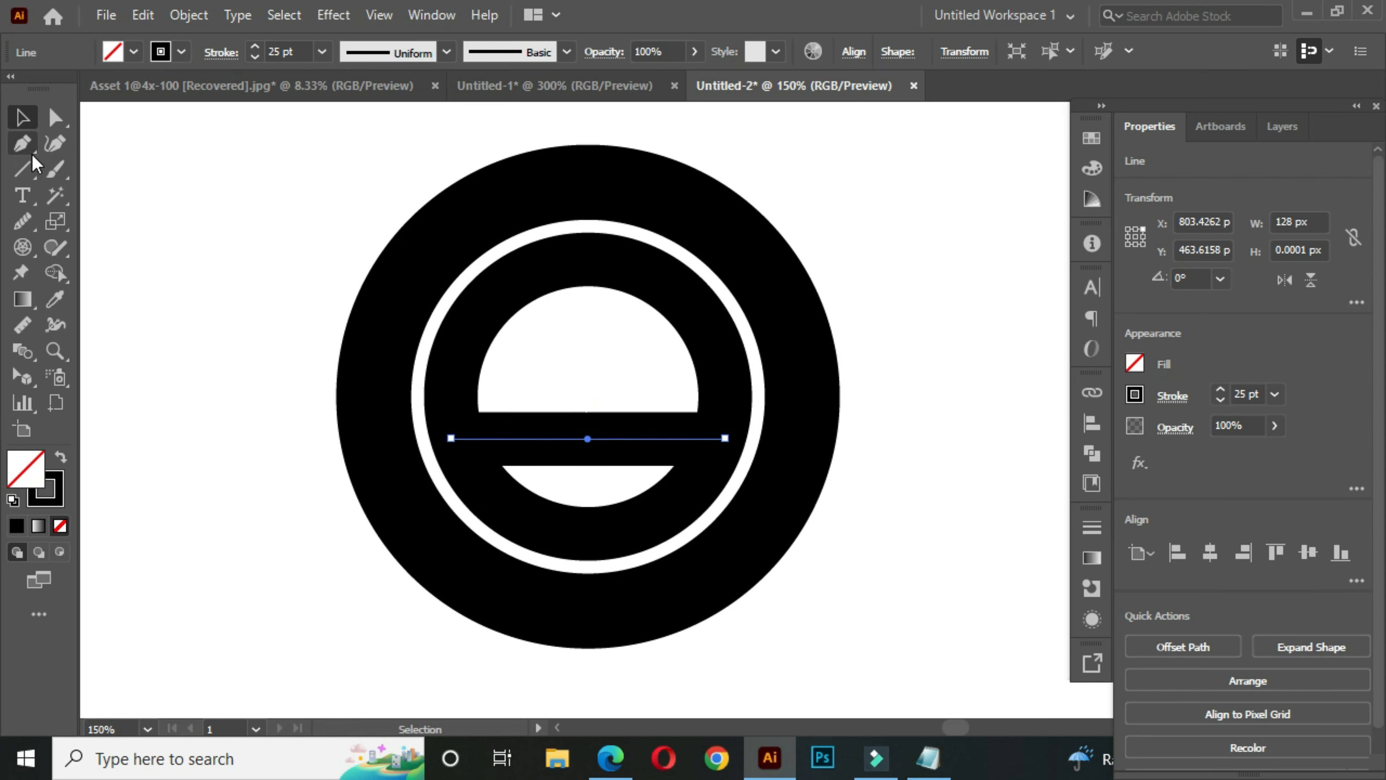
- Draw a horizontal 25 pt line about 164 px long from the inner ring's bottom anchor out to the right past the outer ring
drag(26, 171, 152, 275)
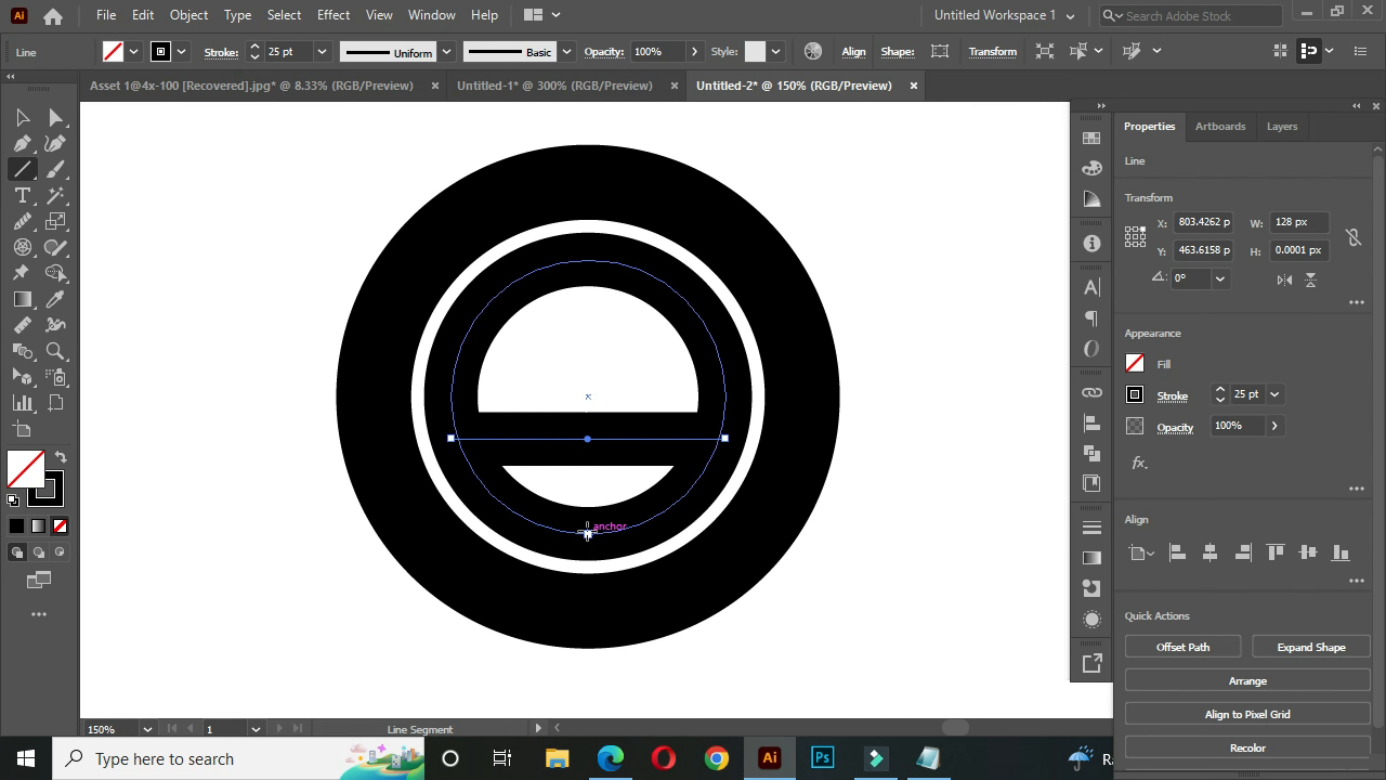
drag(587, 532, 940, 532)
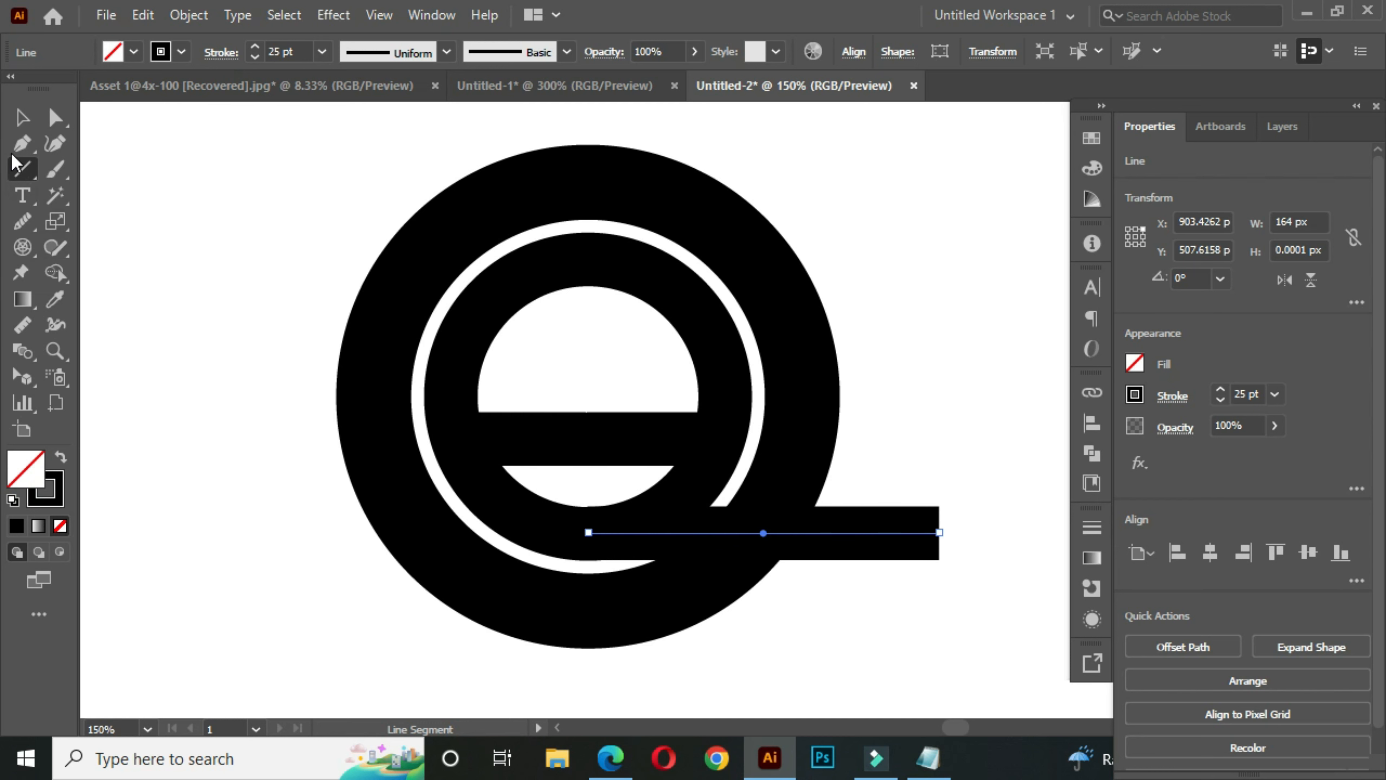
click(22, 117)
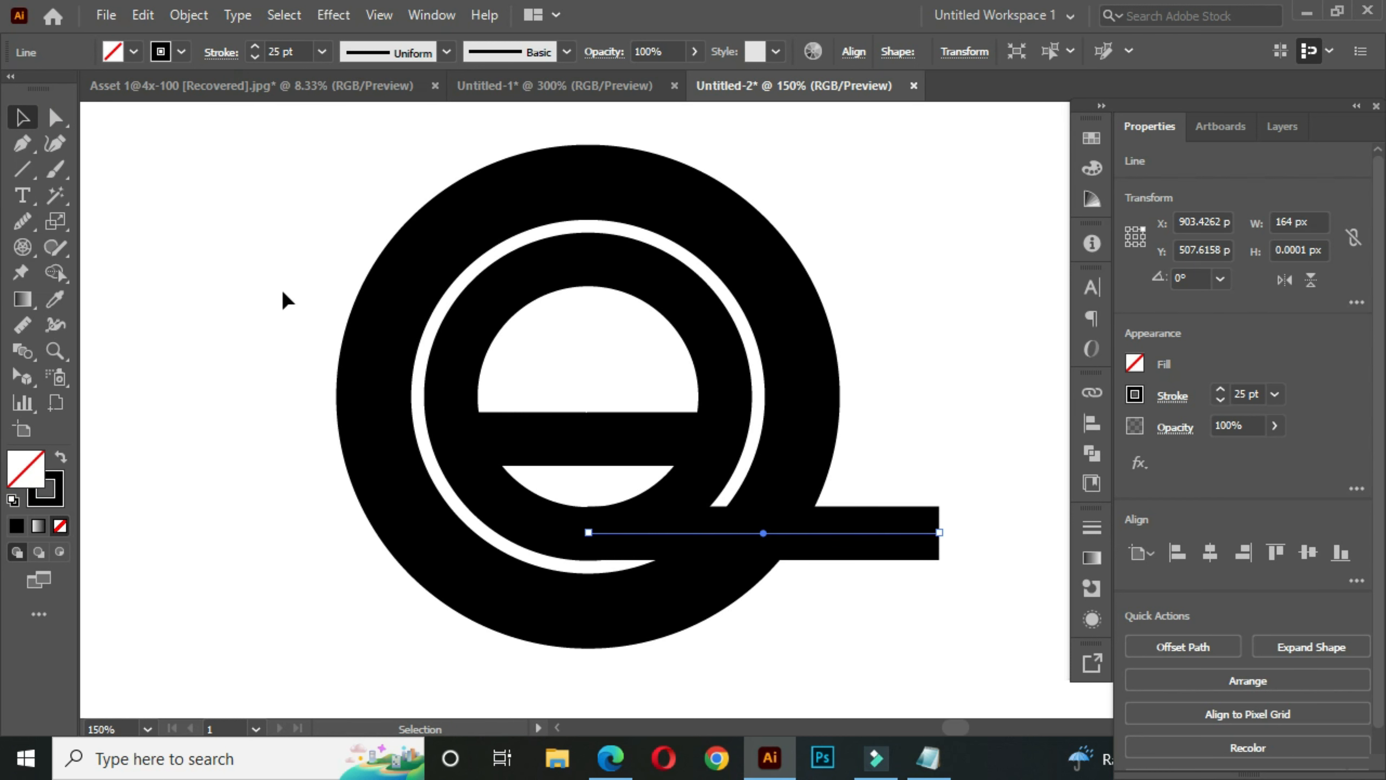
key(space)
drag(468, 371, 459, 373)
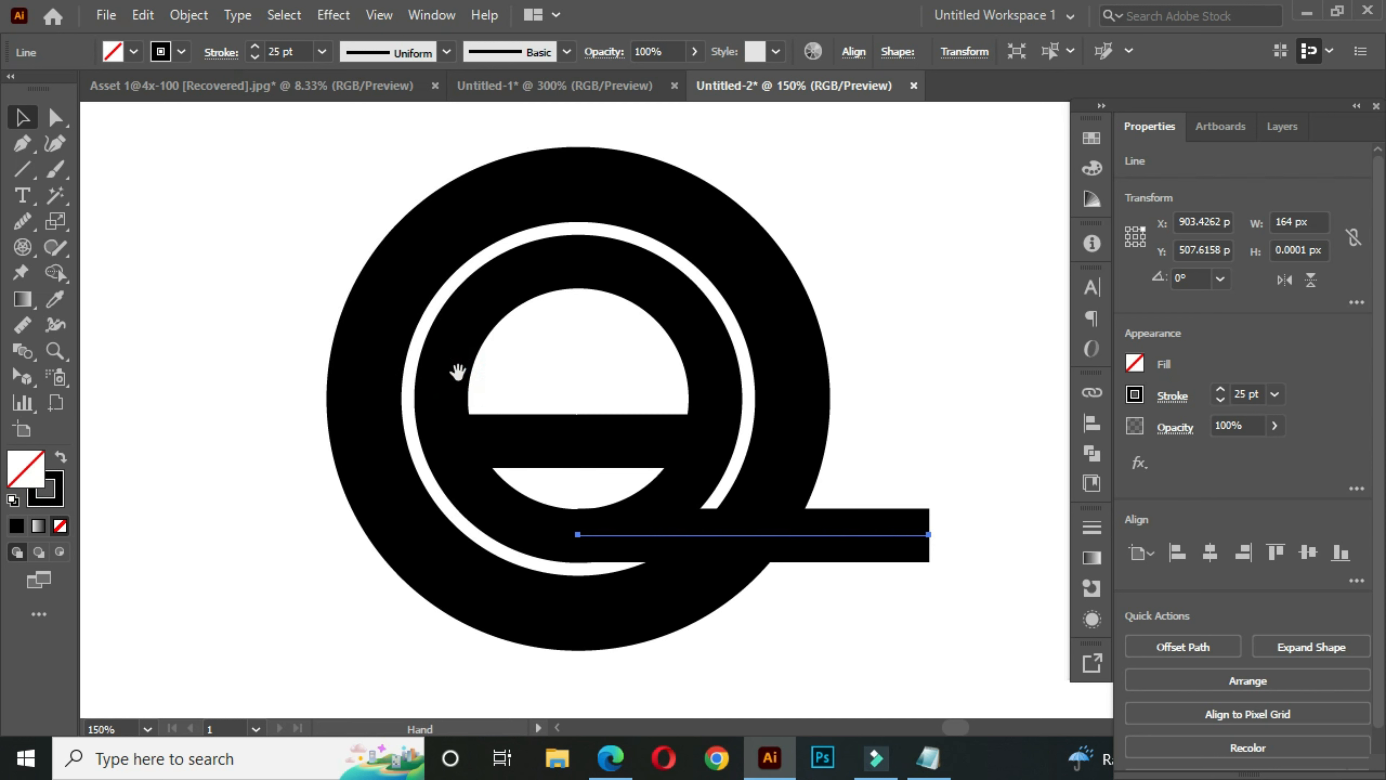
- Select the inner ring and both horizontal lines, and expand their fill and stroke into shapes
shift+click(505, 514)
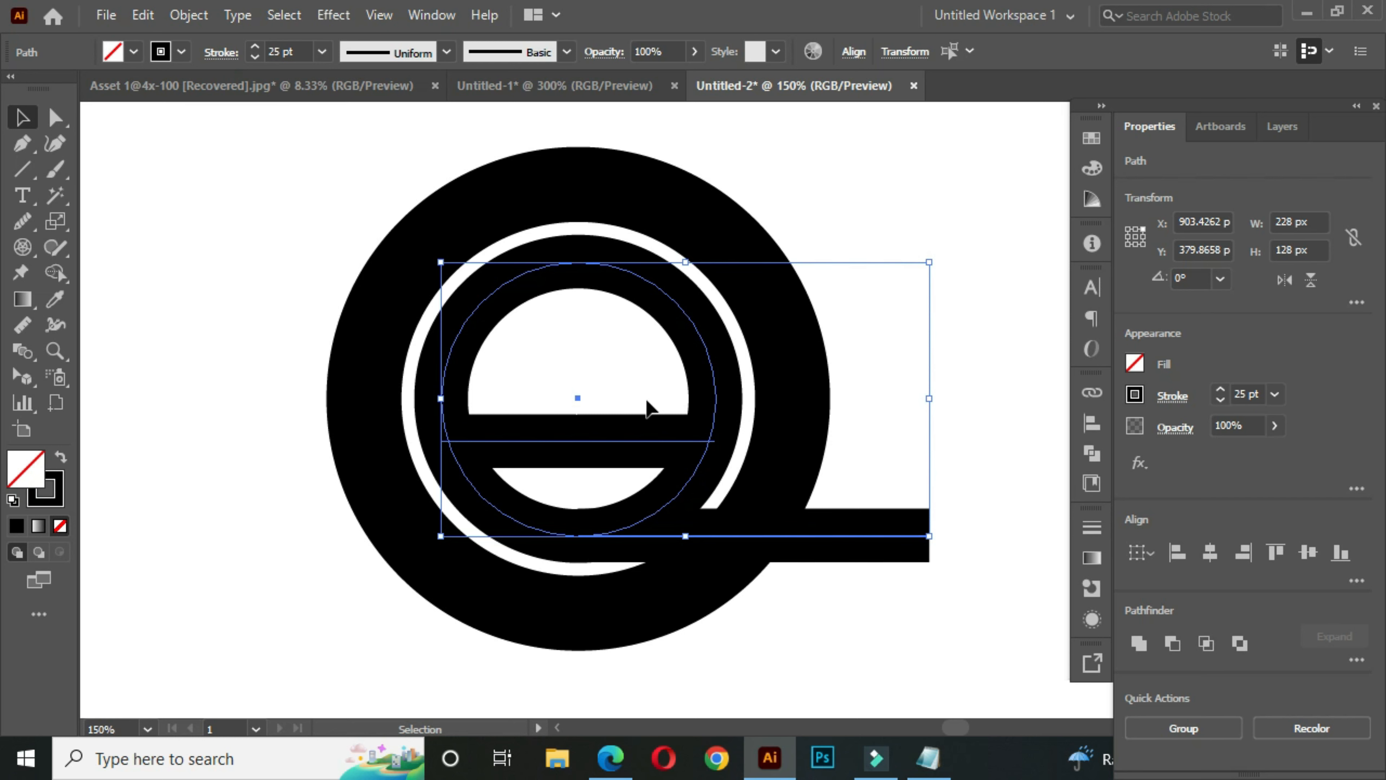
click(198, 16)
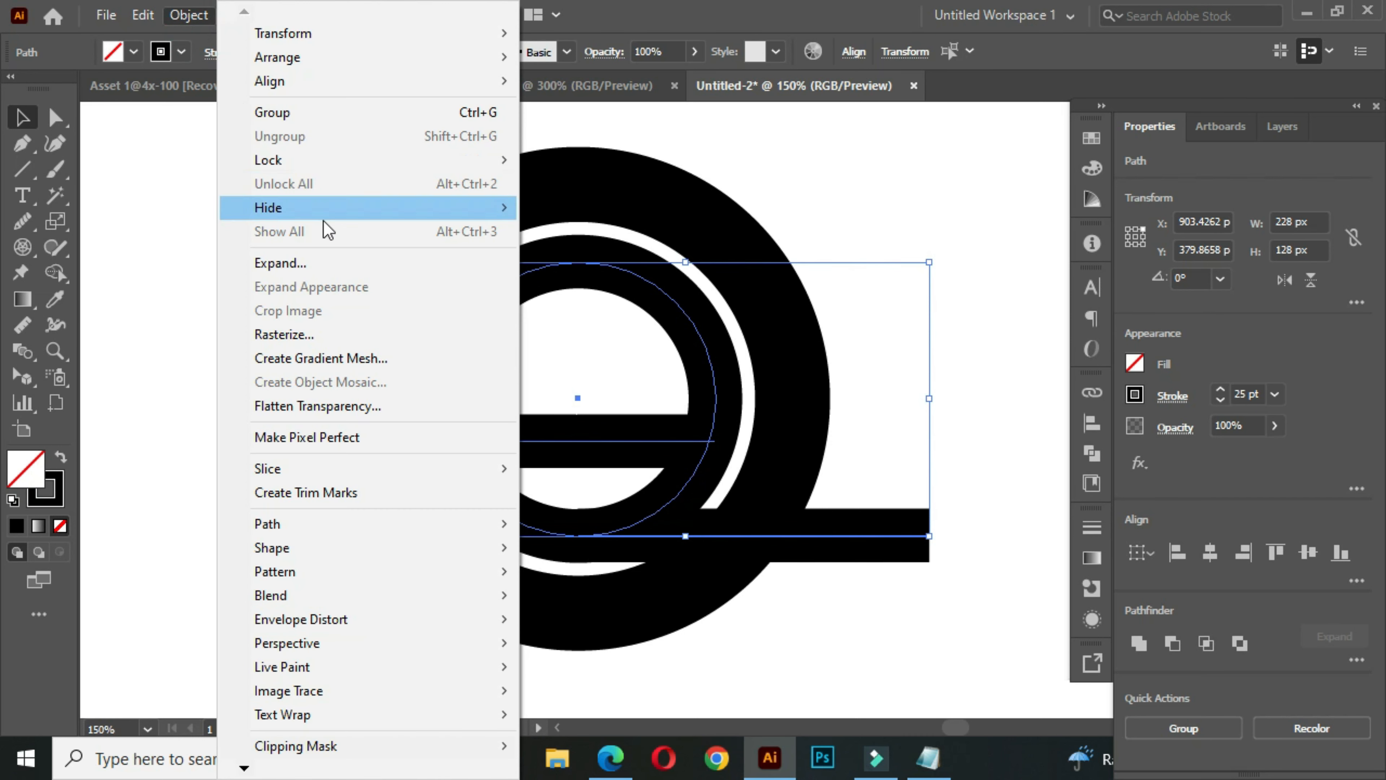
click(343, 266)
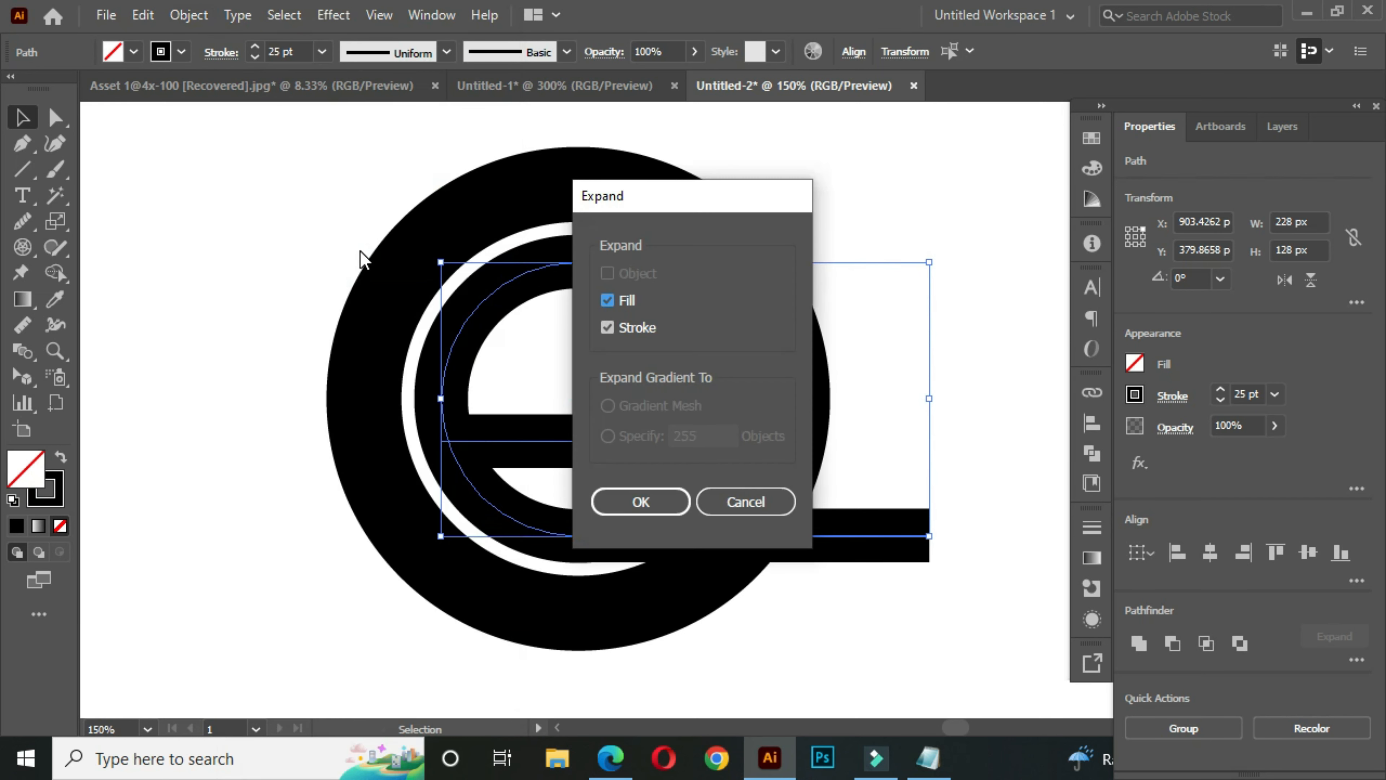
click(669, 501)
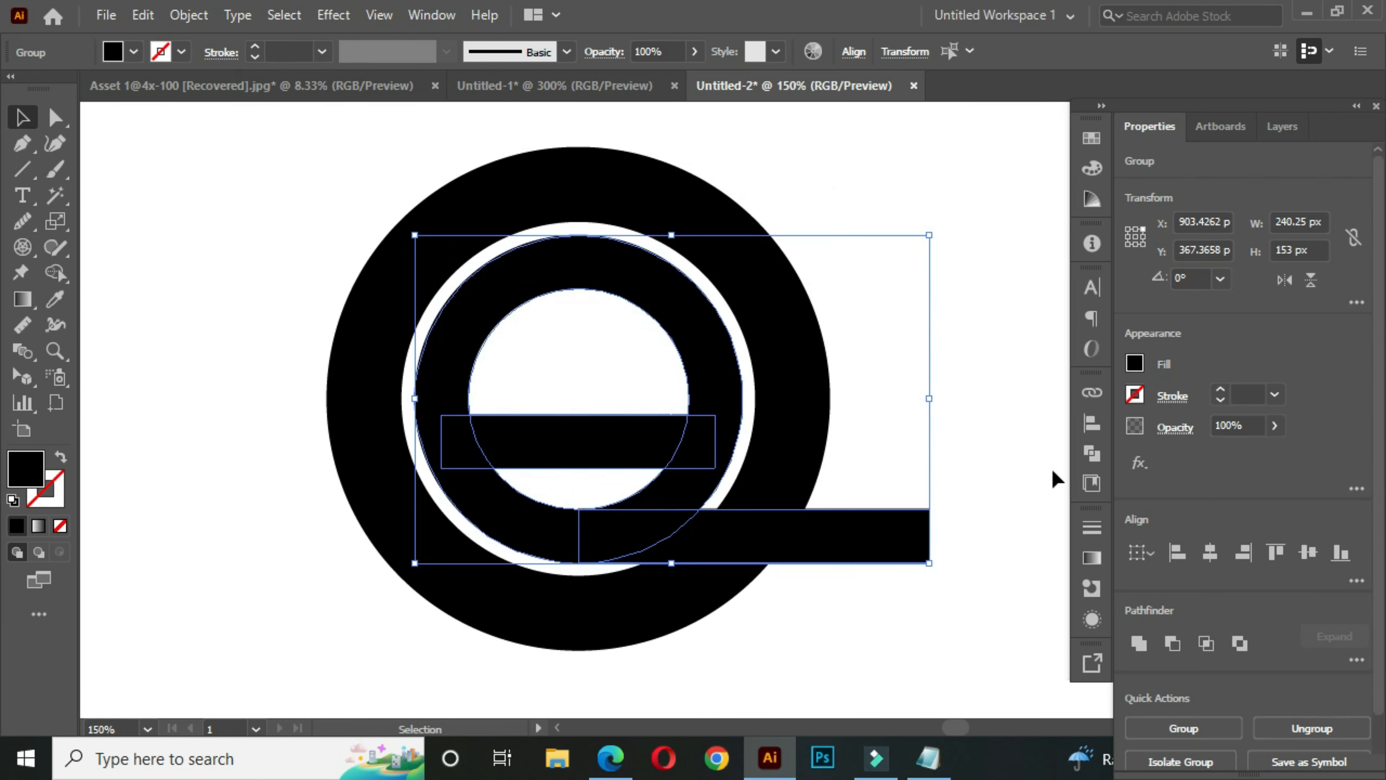
- Unite the expanded inner ring, crossbar and lower bar into a single shape with Pathfinder
click(1091, 457)
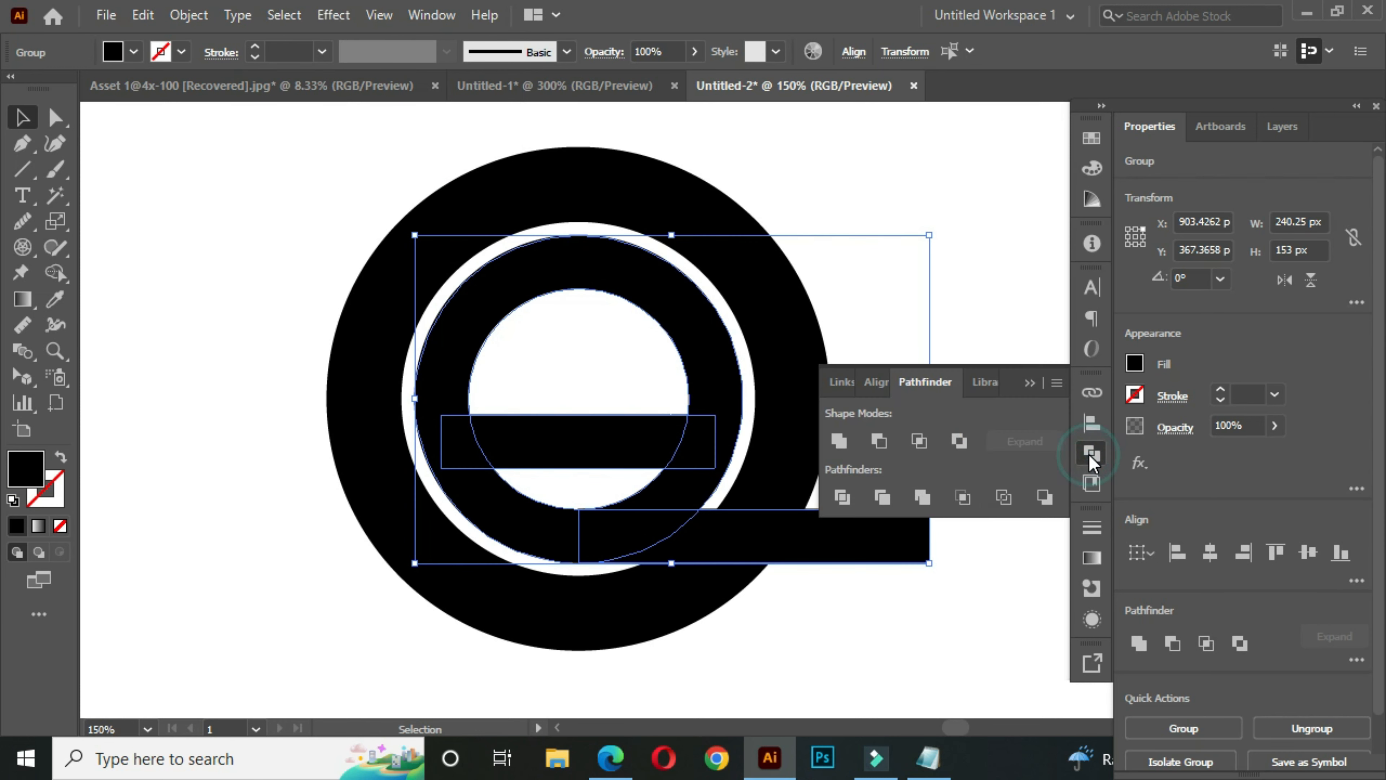
click(840, 441)
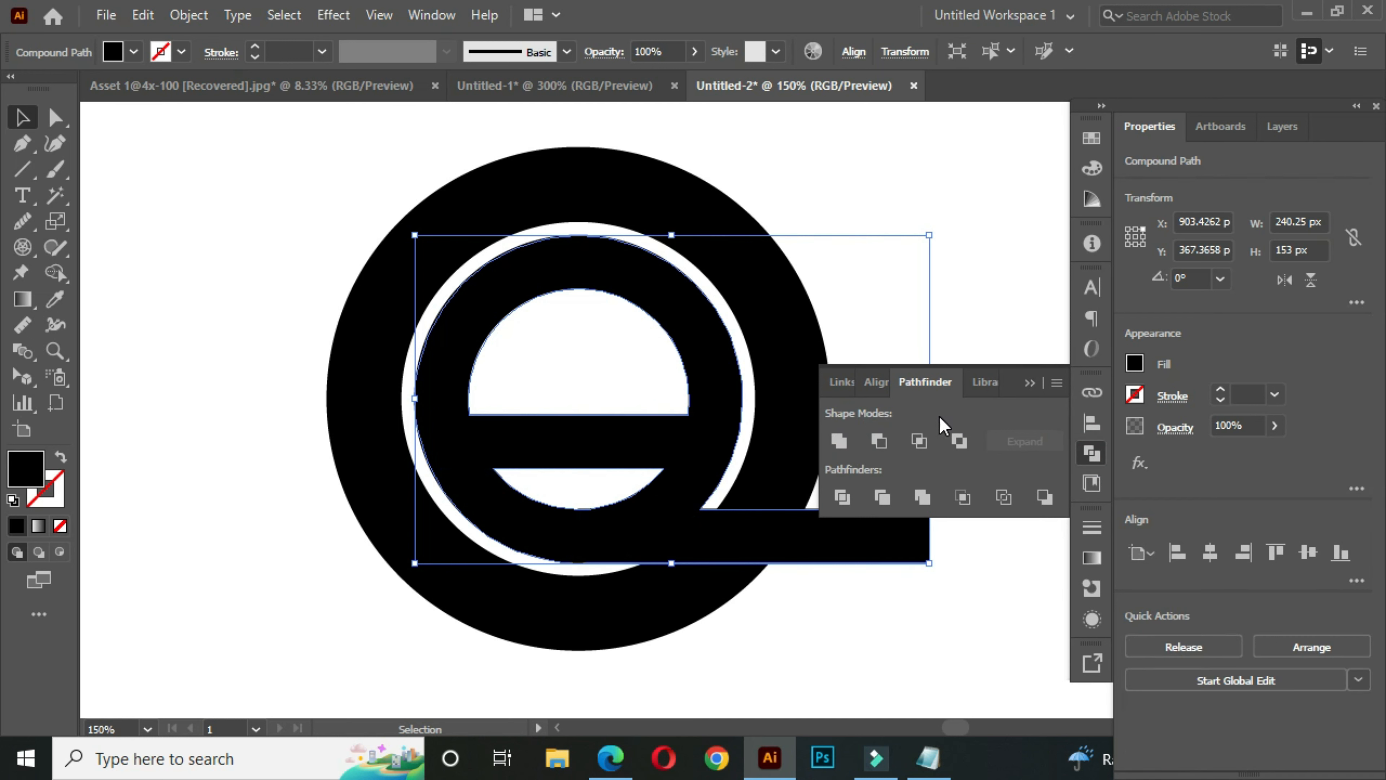
click(1033, 383)
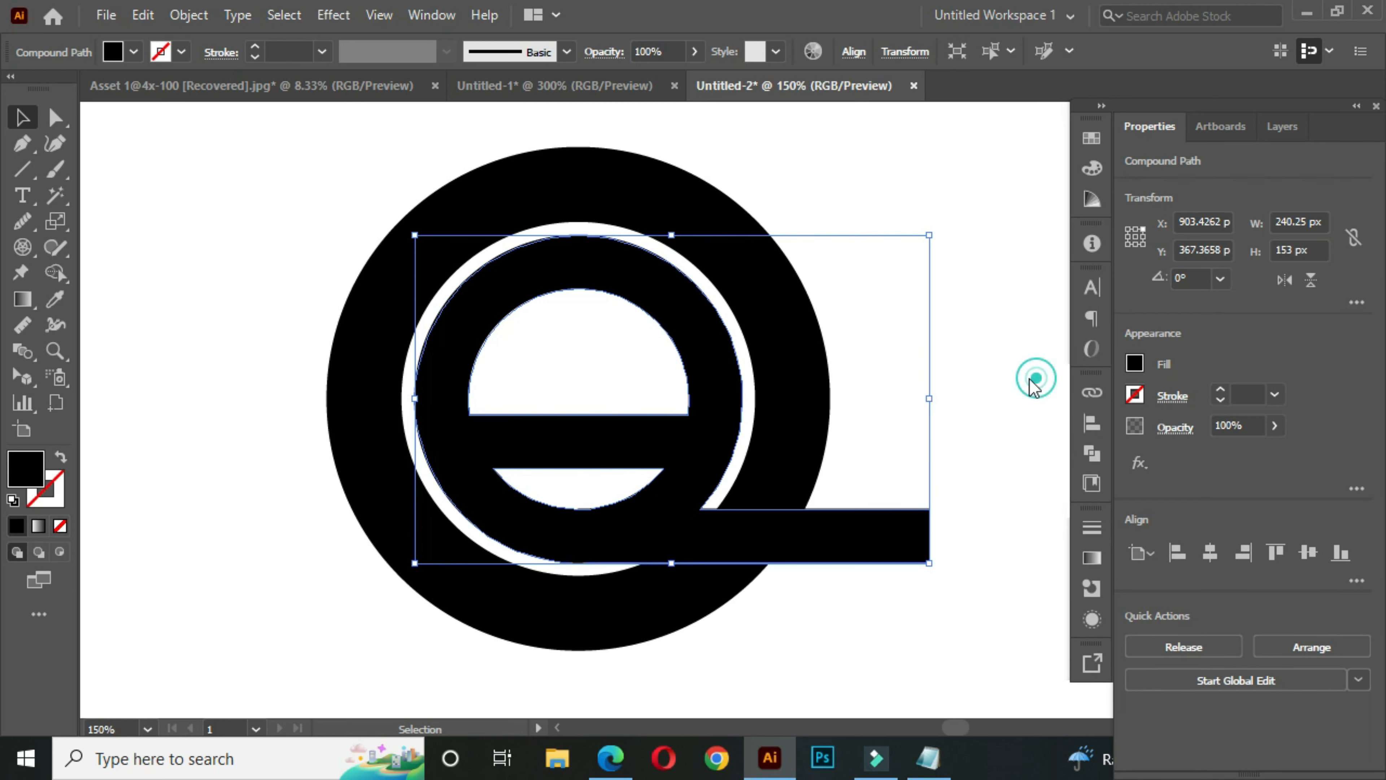
- Expand the fill and stroke of the outer ring into a solid shape
drag(858, 409, 840, 411)
click(303, 195)
scroll(445, 232, down, 1)
drag(534, 262, 559, 315)
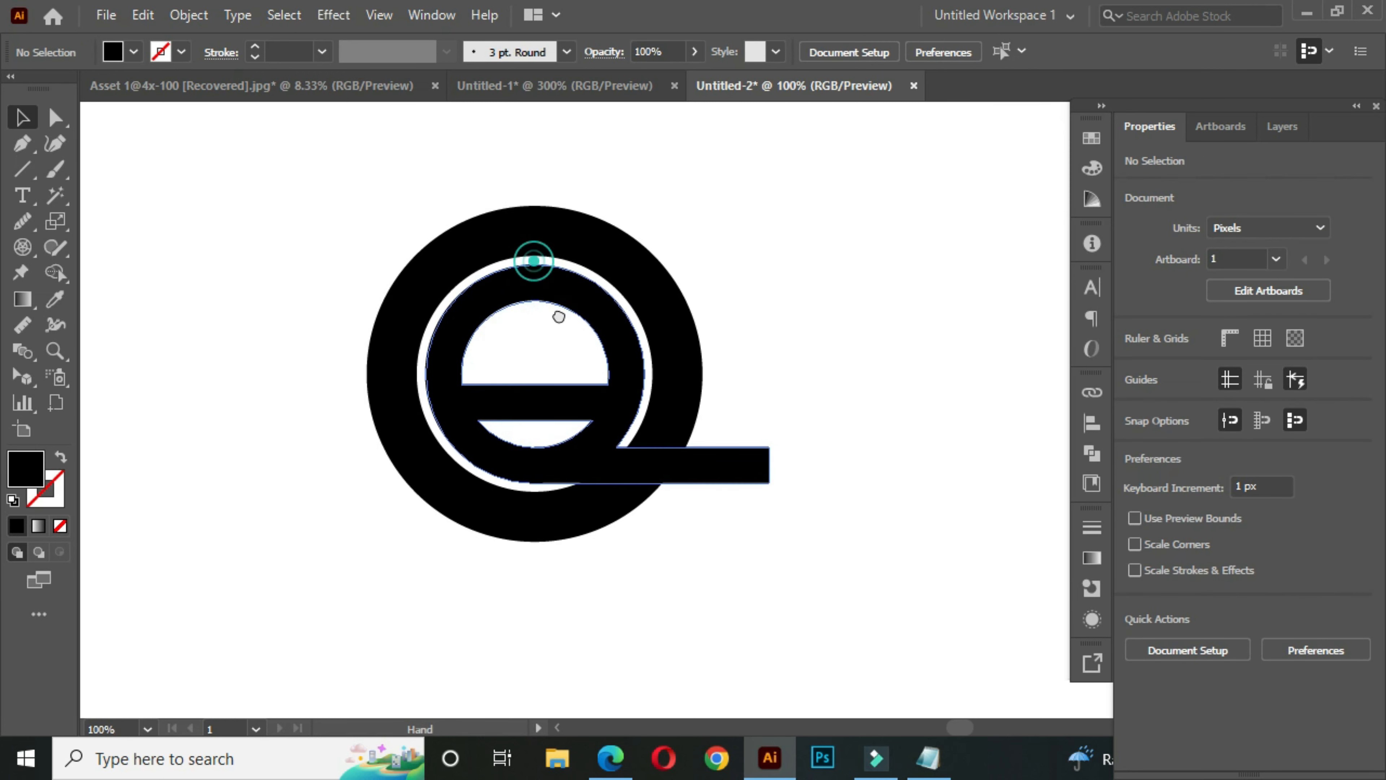
click(518, 253)
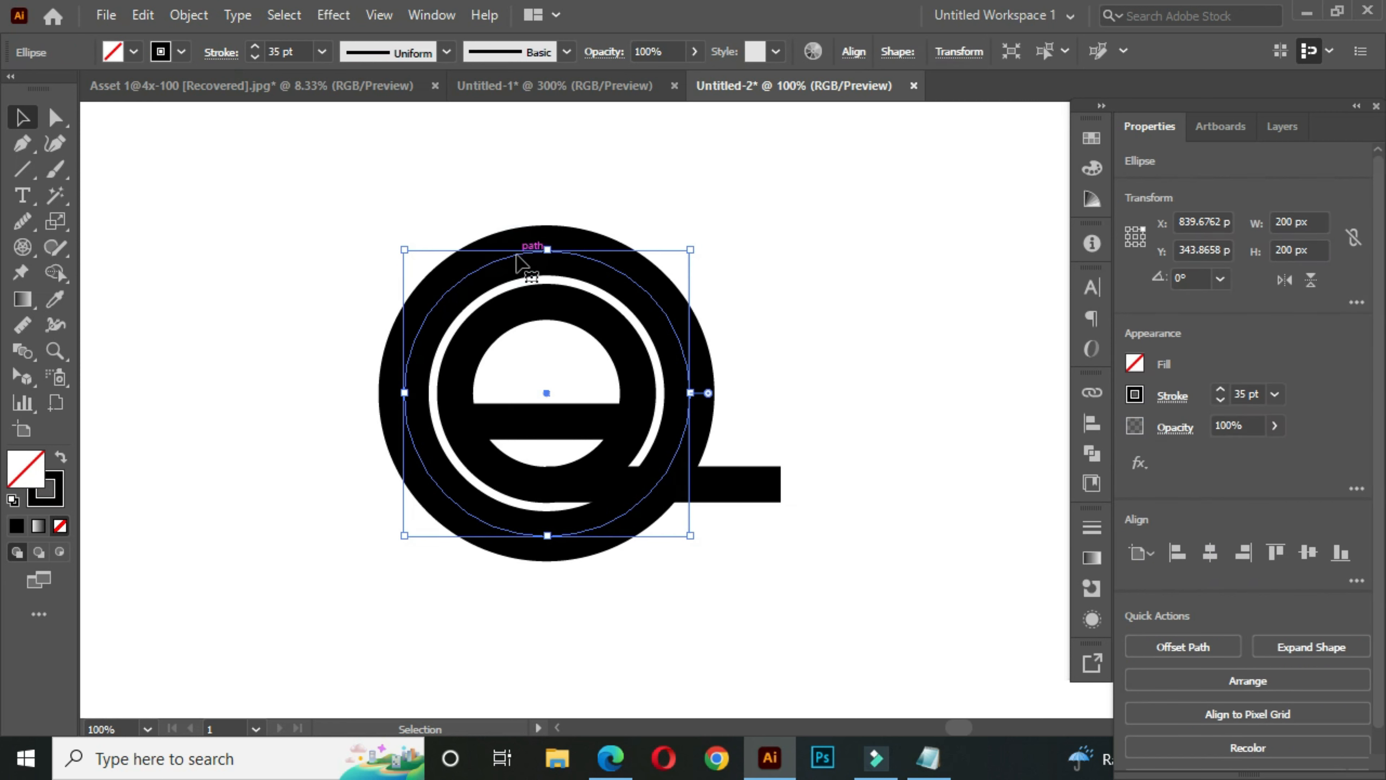
click(186, 15)
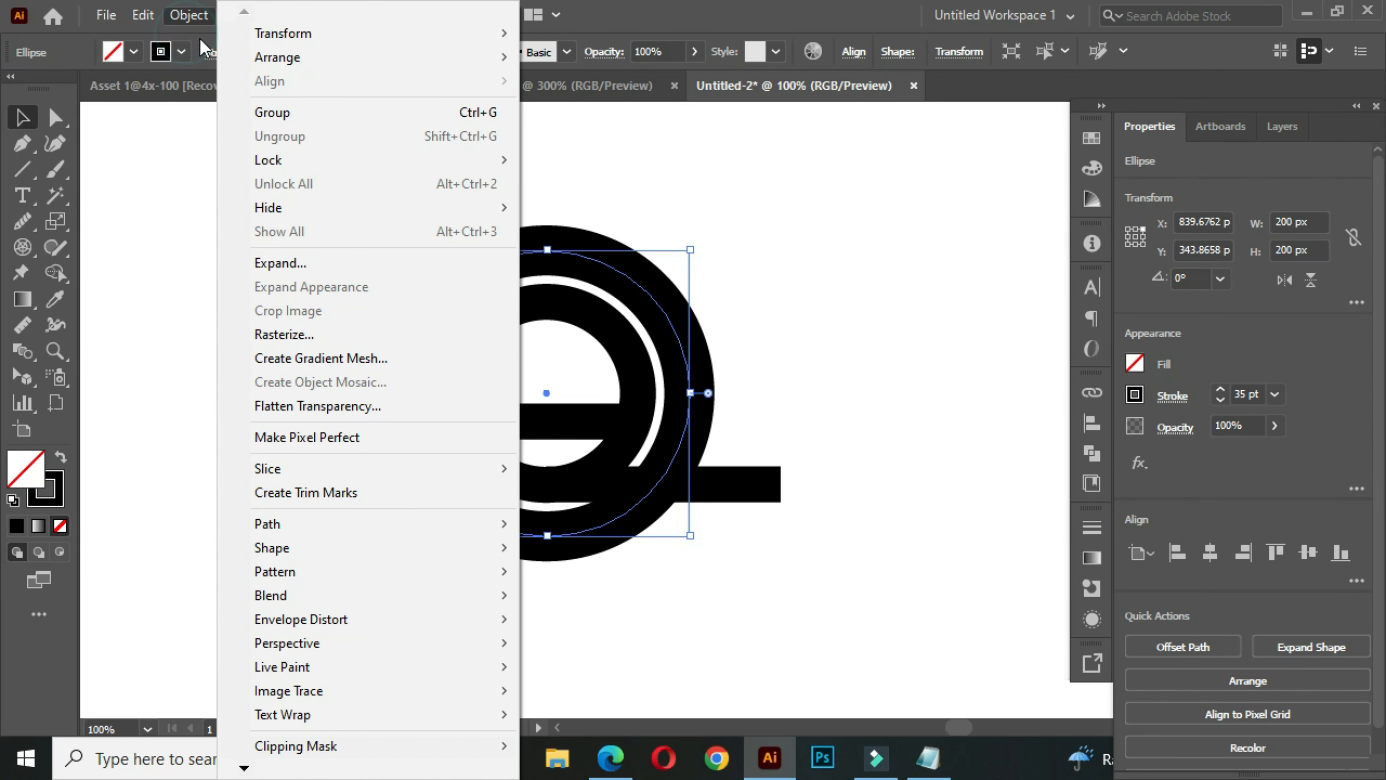
click(332, 263)
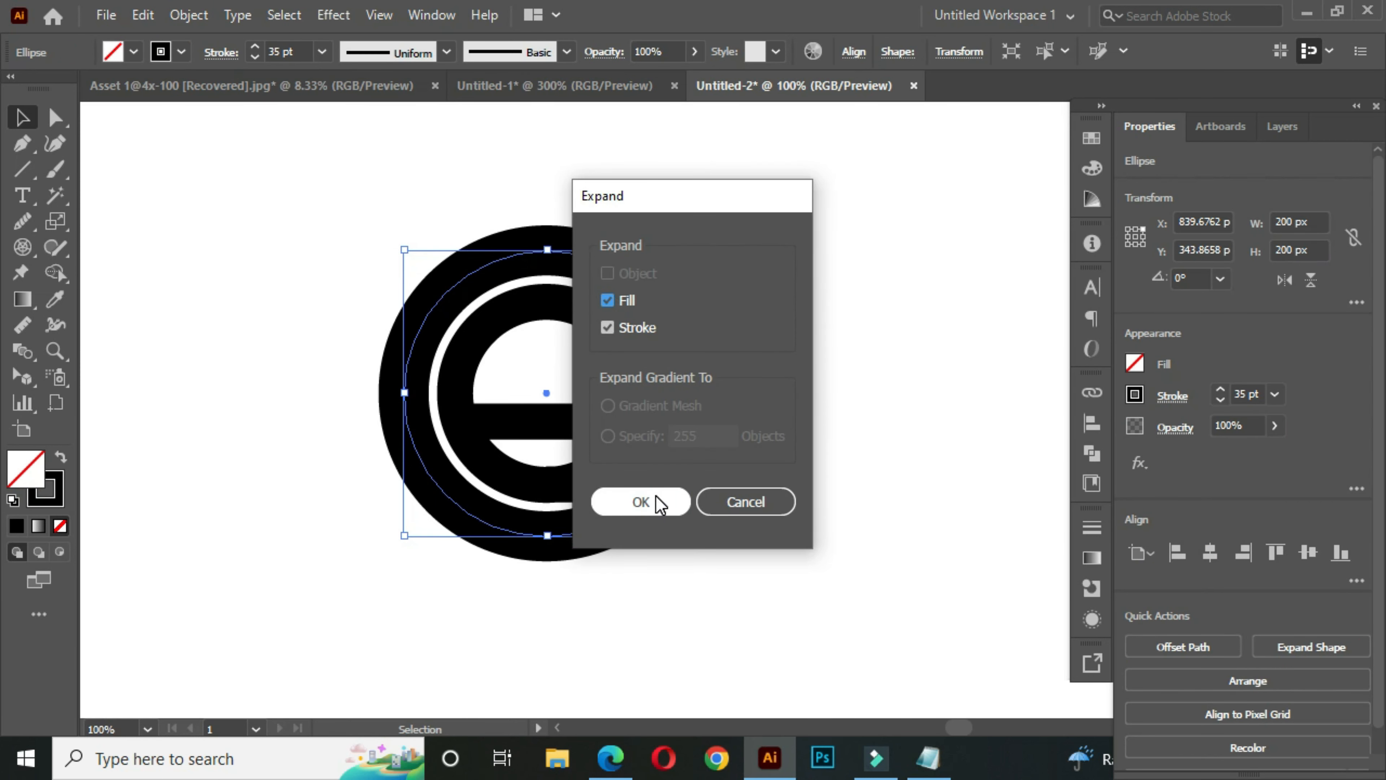
click(654, 495)
click(311, 264)
drag(319, 233, 666, 476)
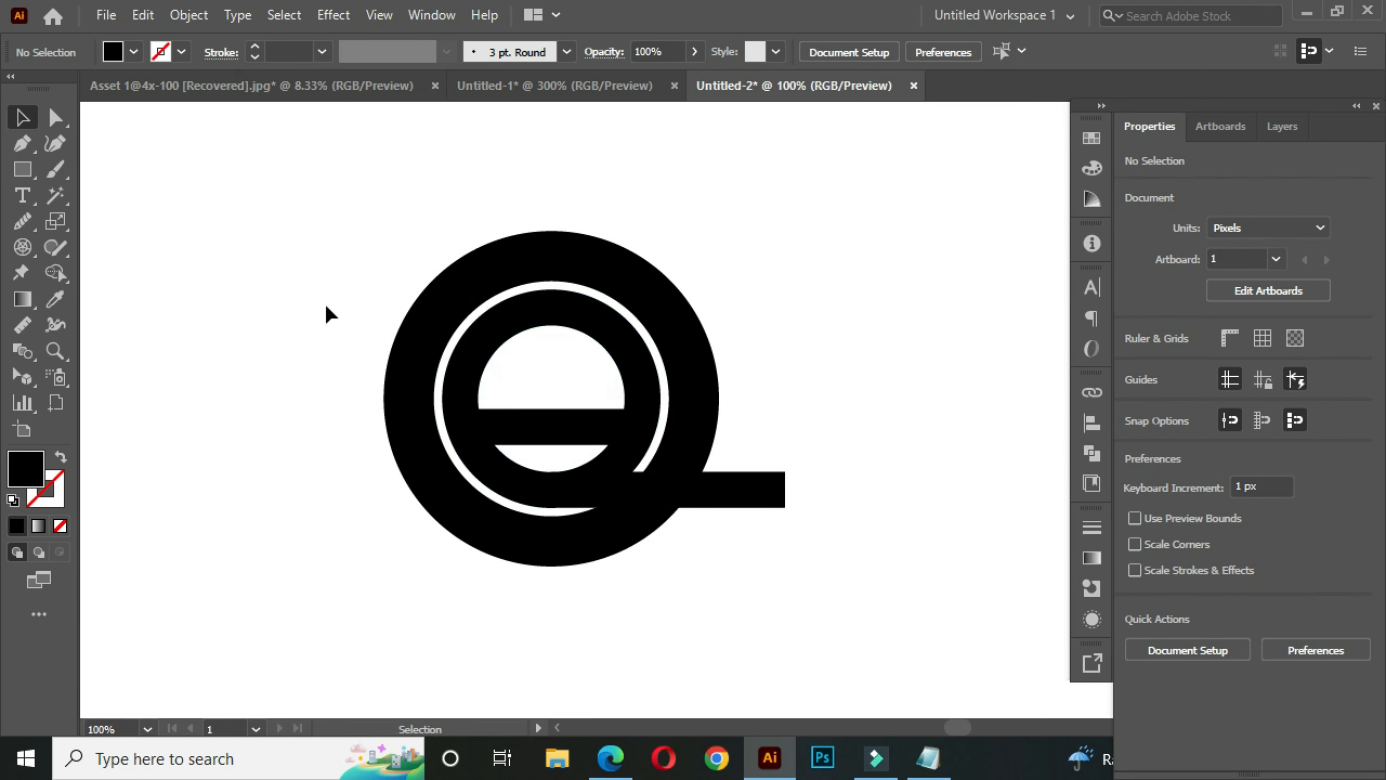
- Draw a 77 × 19 px rectangle from the centre of the crossbar's lower edge down to the lower bar, covering the gap and ring between them
click(22, 169)
click(133, 180)
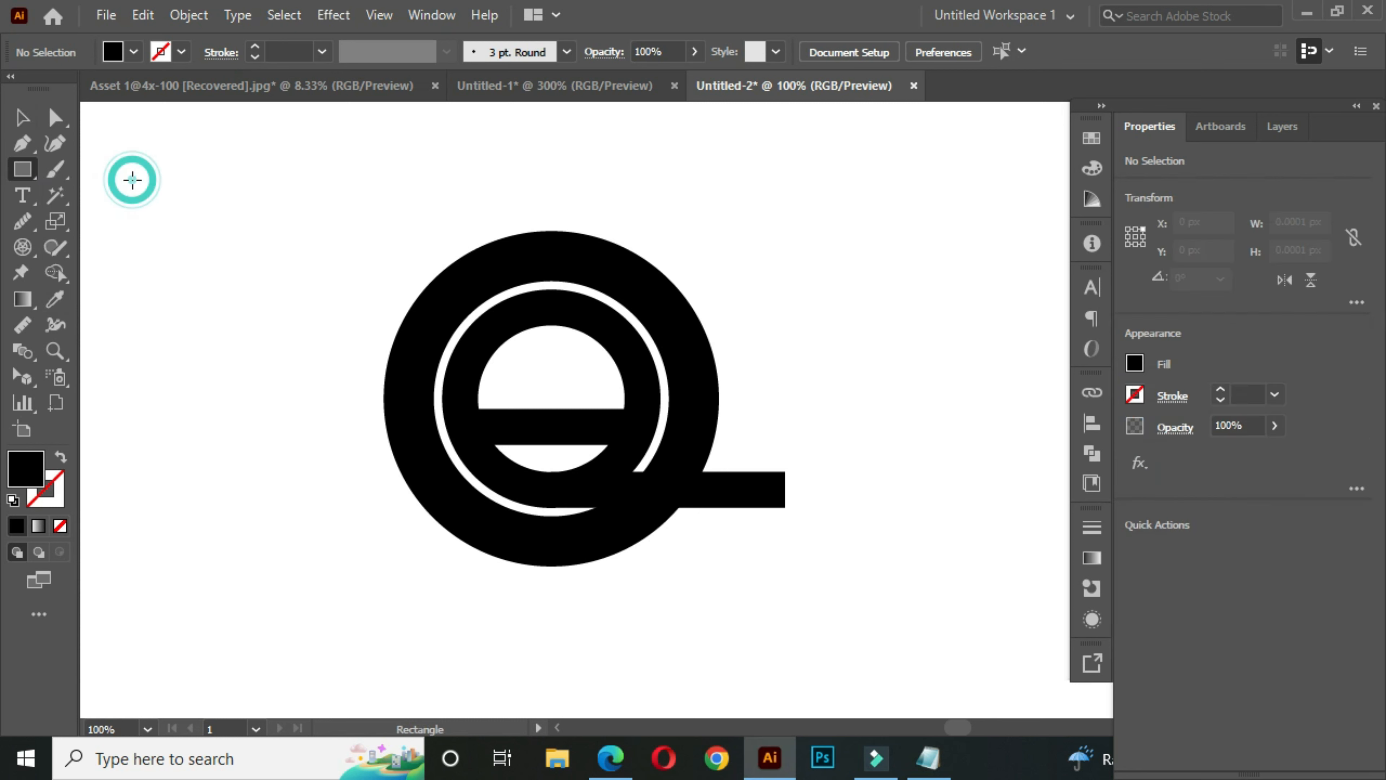
scroll(564, 465, up, 3)
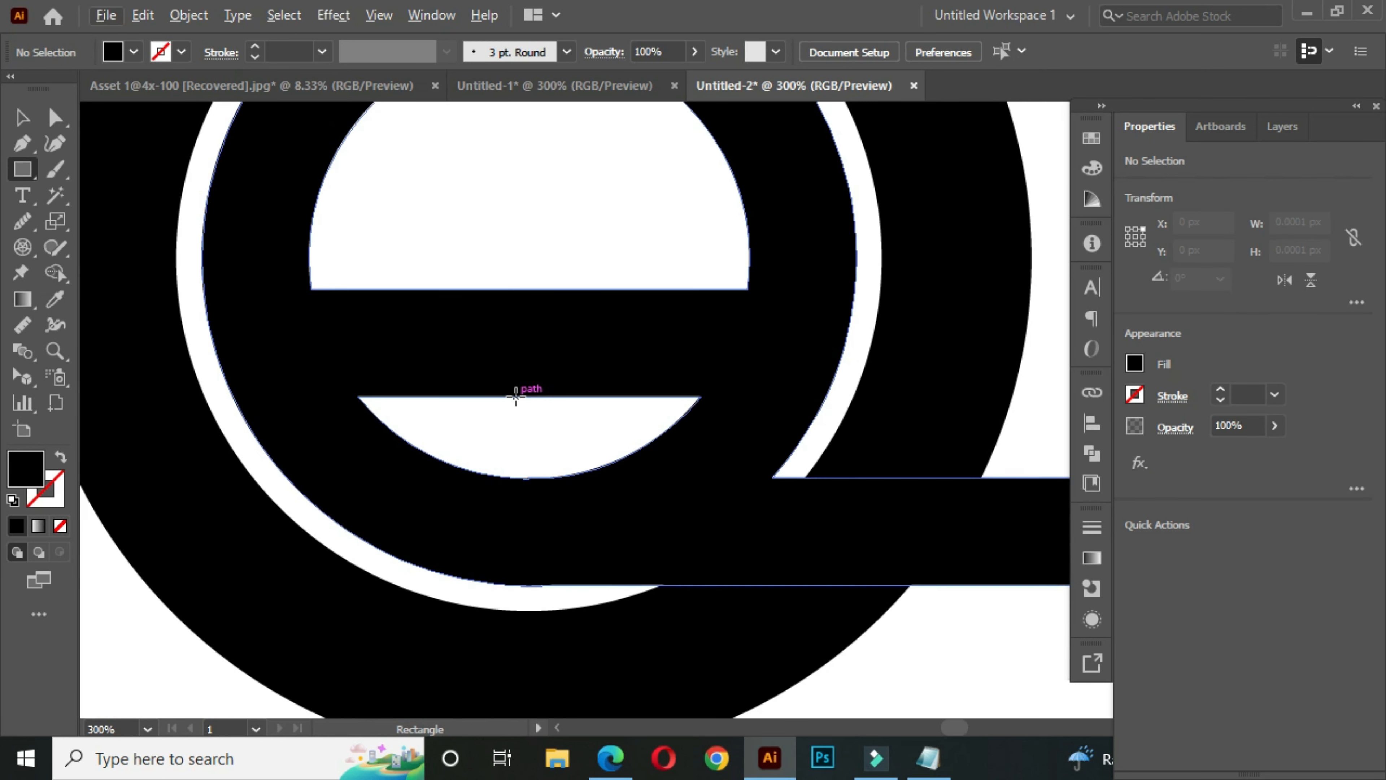
drag(516, 396, 846, 476)
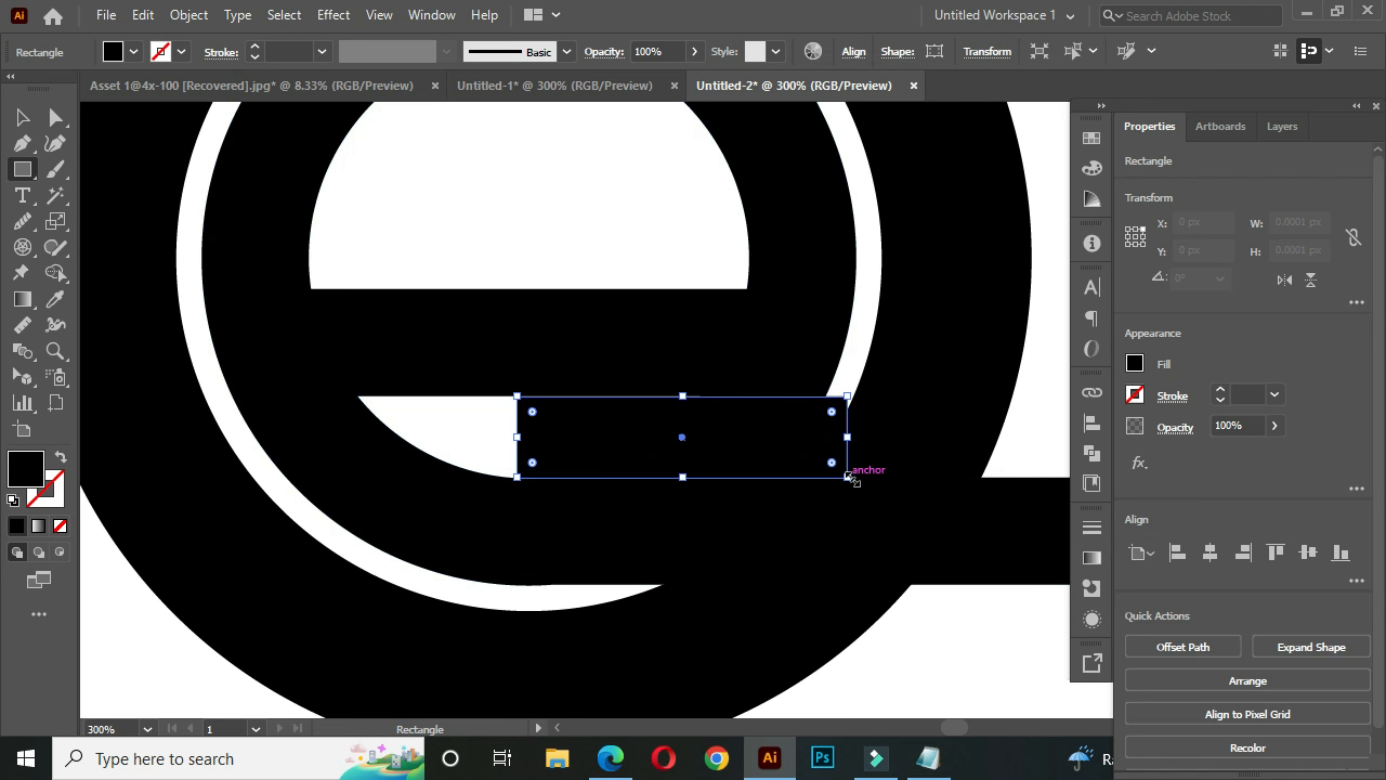
click(22, 118)
- Subtract the small rectangle from the united inner e shape with Pathfinder Minus Front to open the letter's mouth
scroll(613, 366, down, 1)
drag(708, 349, 659, 392)
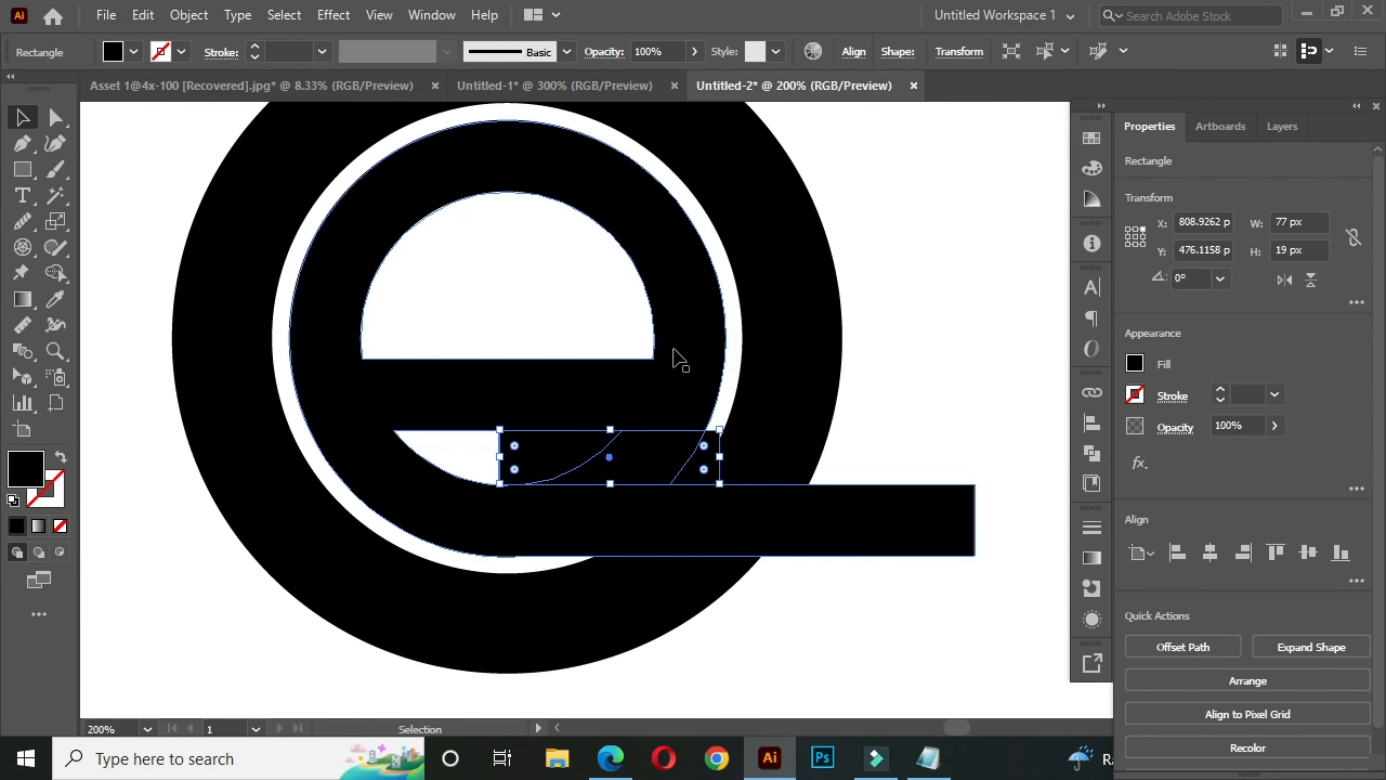
shift+click(683, 313)
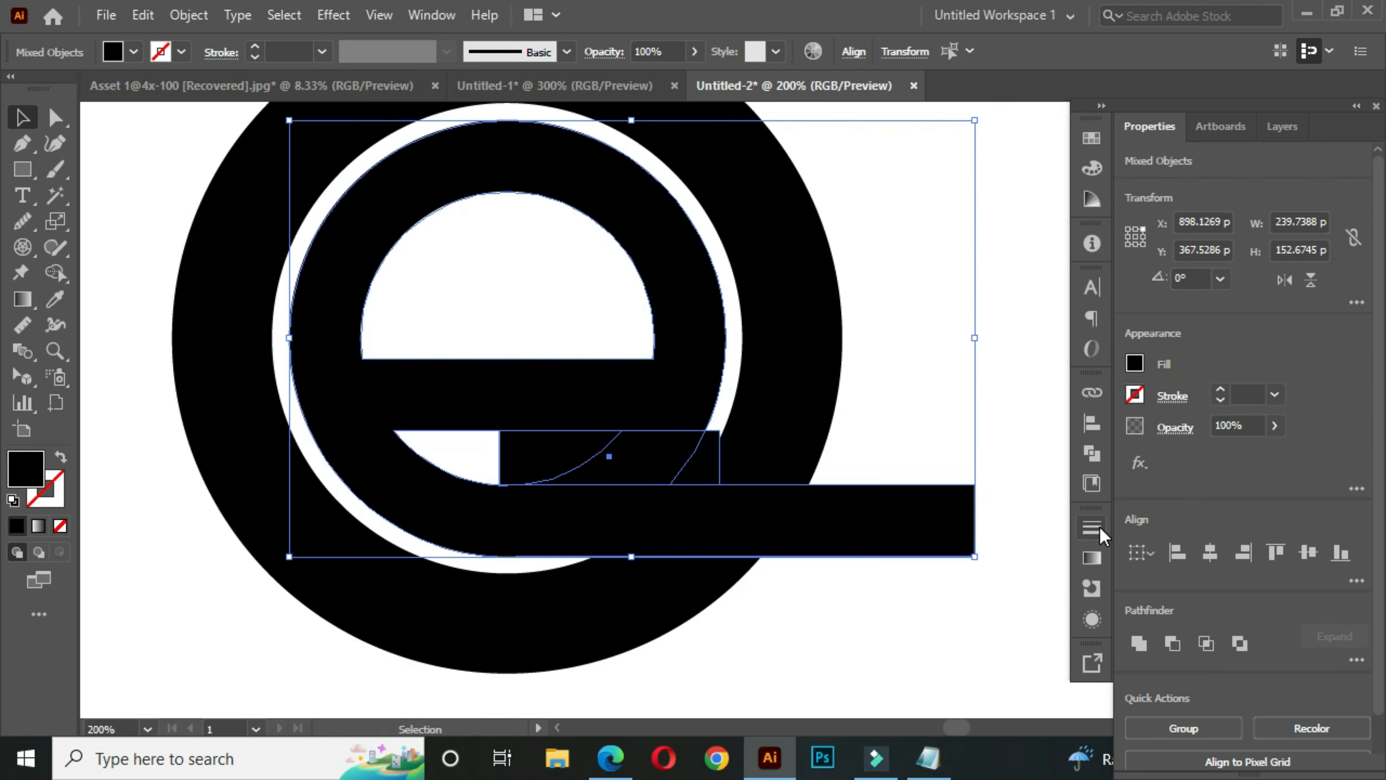
click(1088, 458)
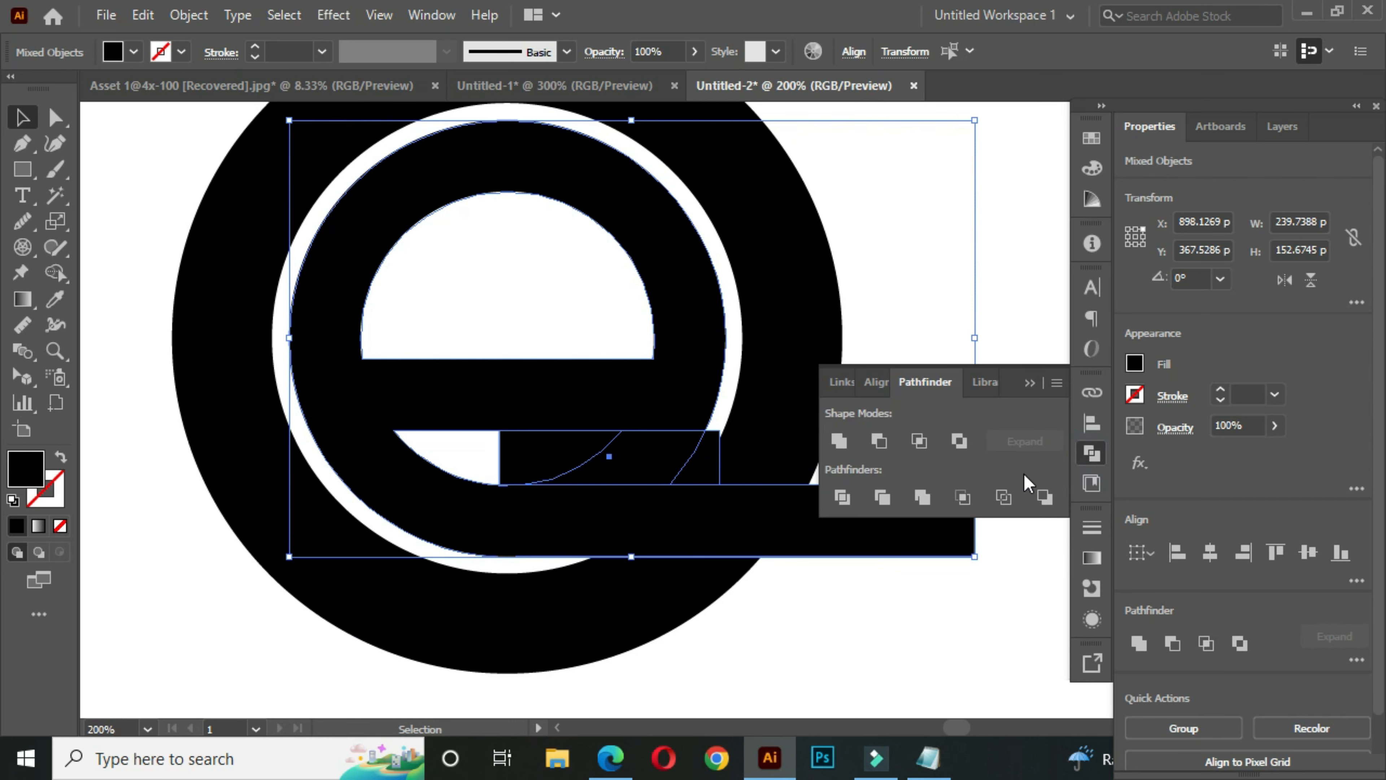
click(879, 441)
click(1030, 383)
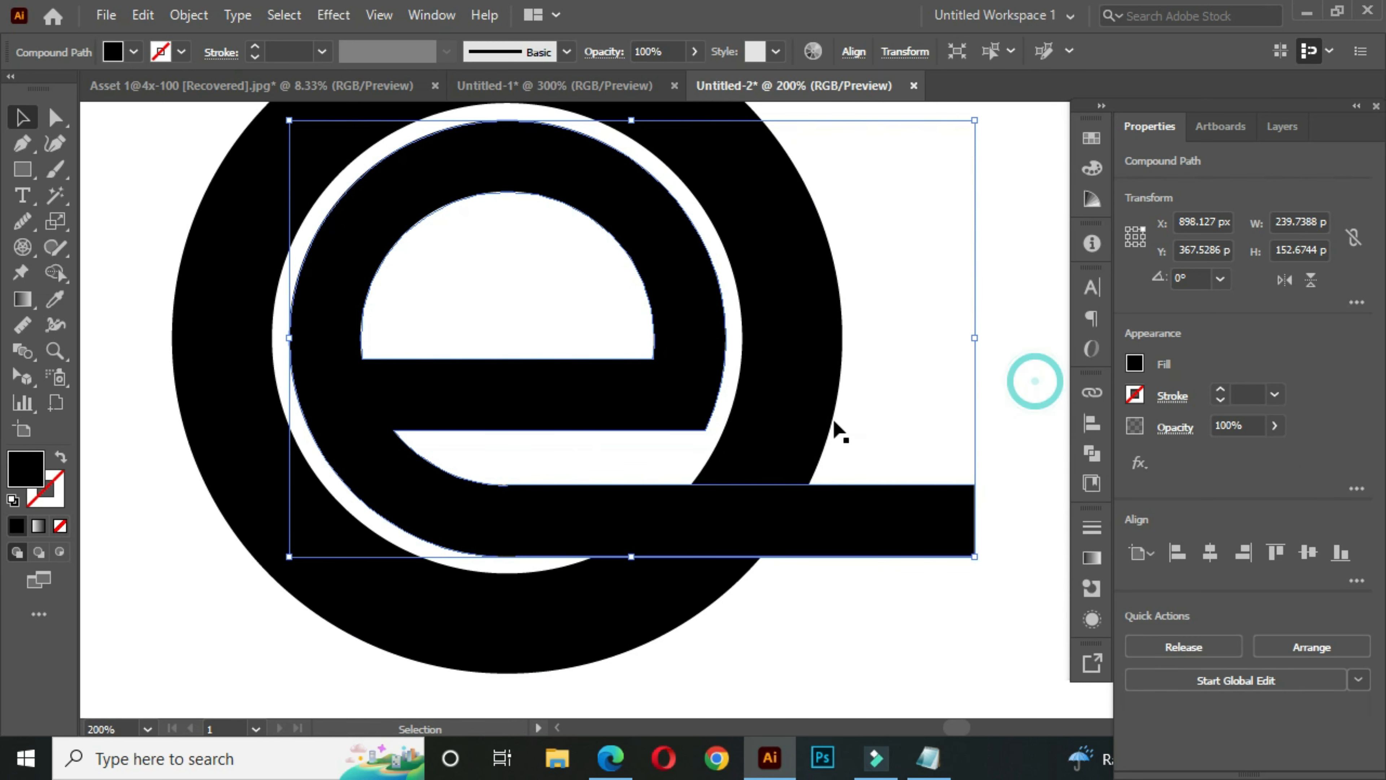
key(ctrl+minus)
drag(833, 428, 765, 446)
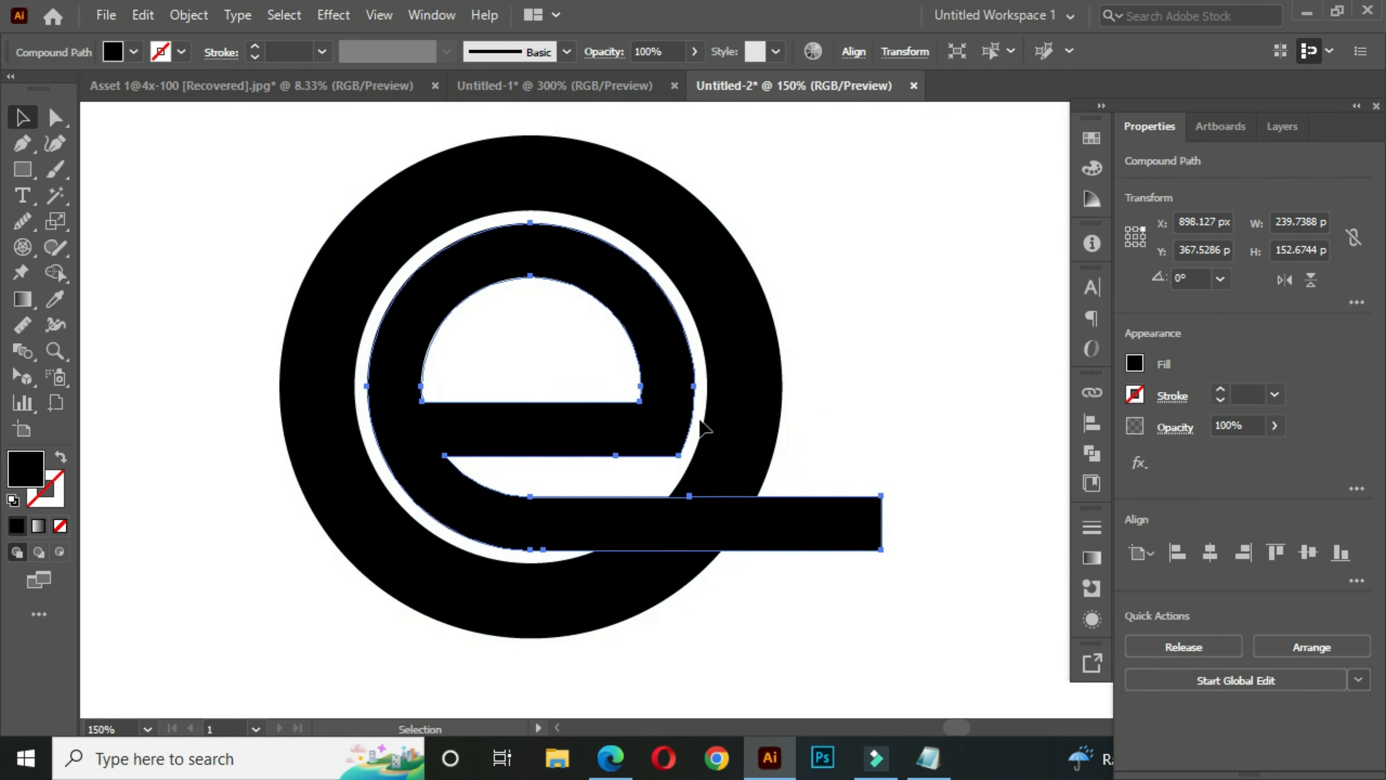
- Draw a 171 × 109 px rectangle from the centre of the crossbar's lower edge over the outer ring's lower-right quarter
click(23, 180)
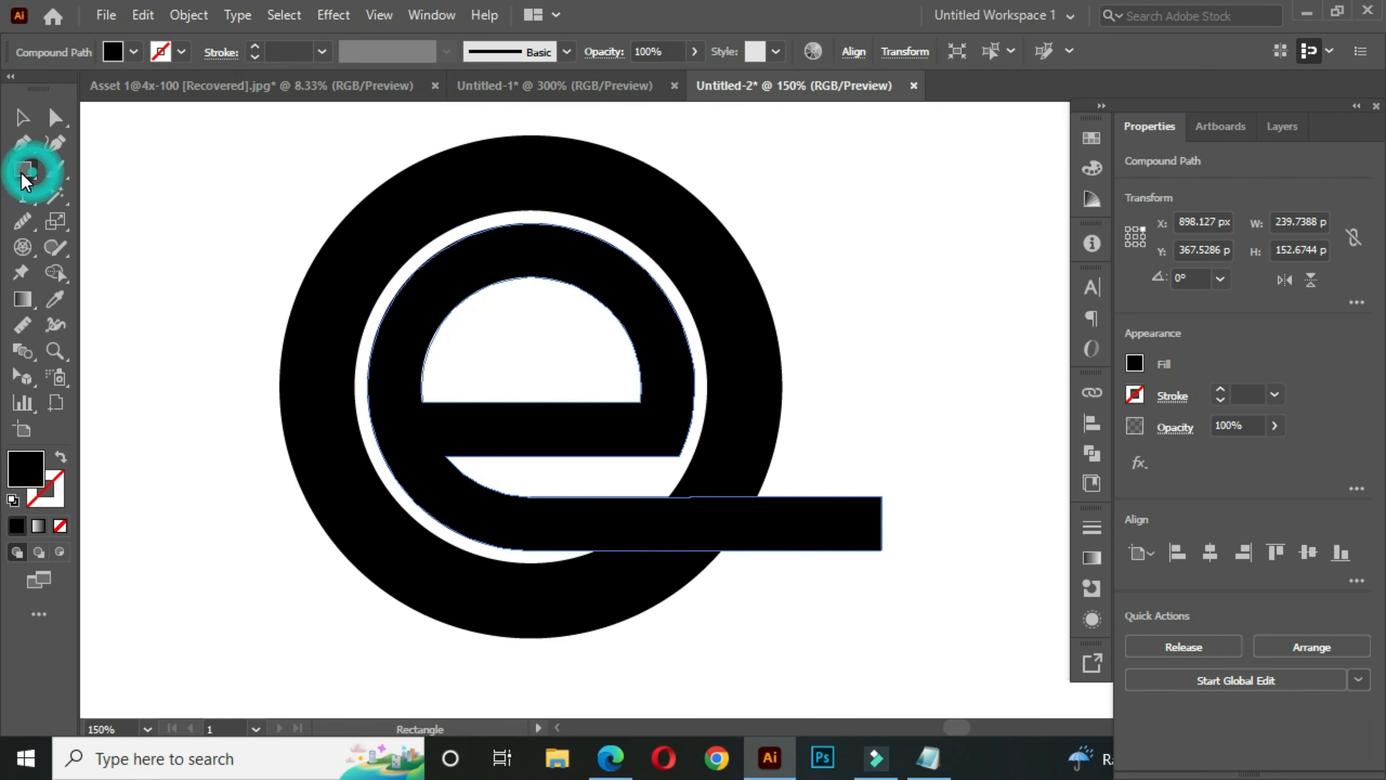
click(113, 174)
drag(526, 496, 503, 452)
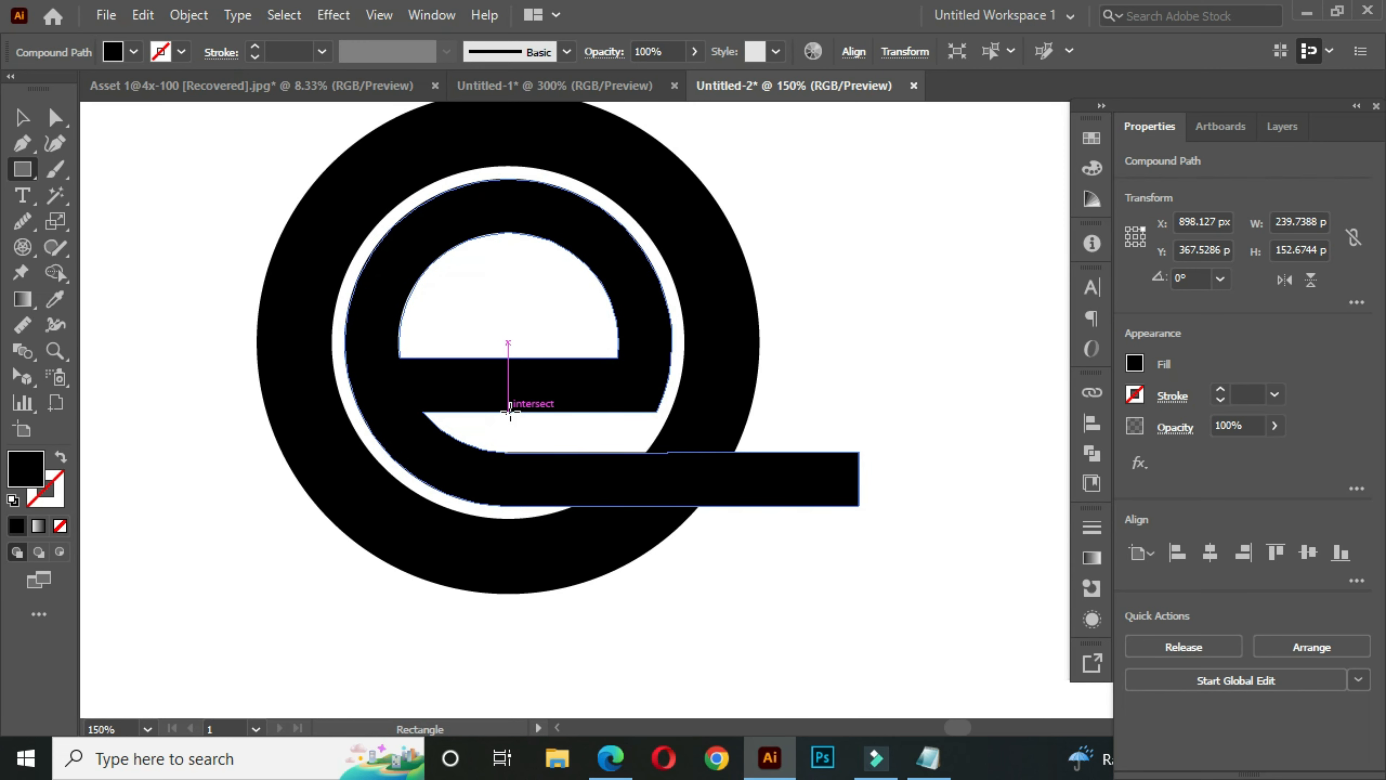
drag(509, 412, 875, 645)
- Subtract the large rectangle from the outer ring with Pathfinder Minus Front
click(23, 116)
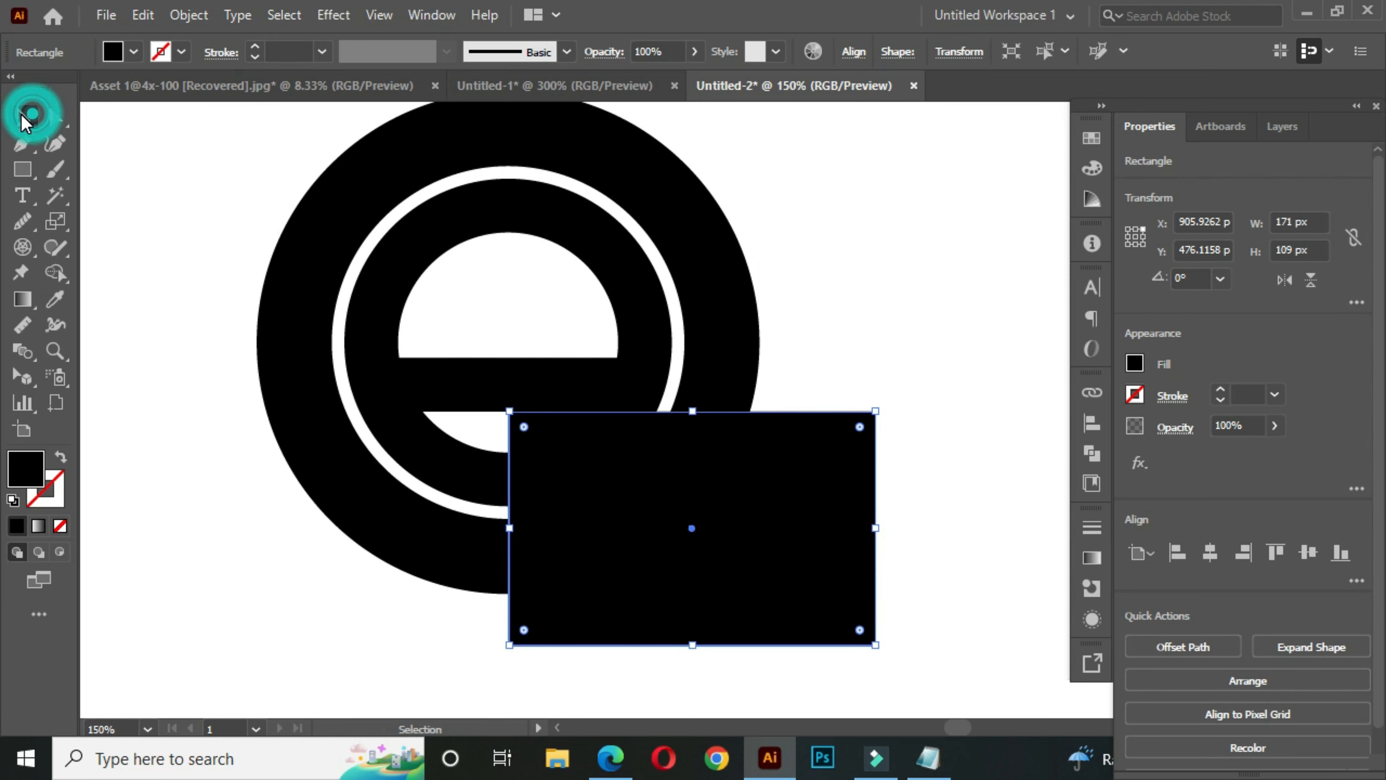
shift+click(726, 316)
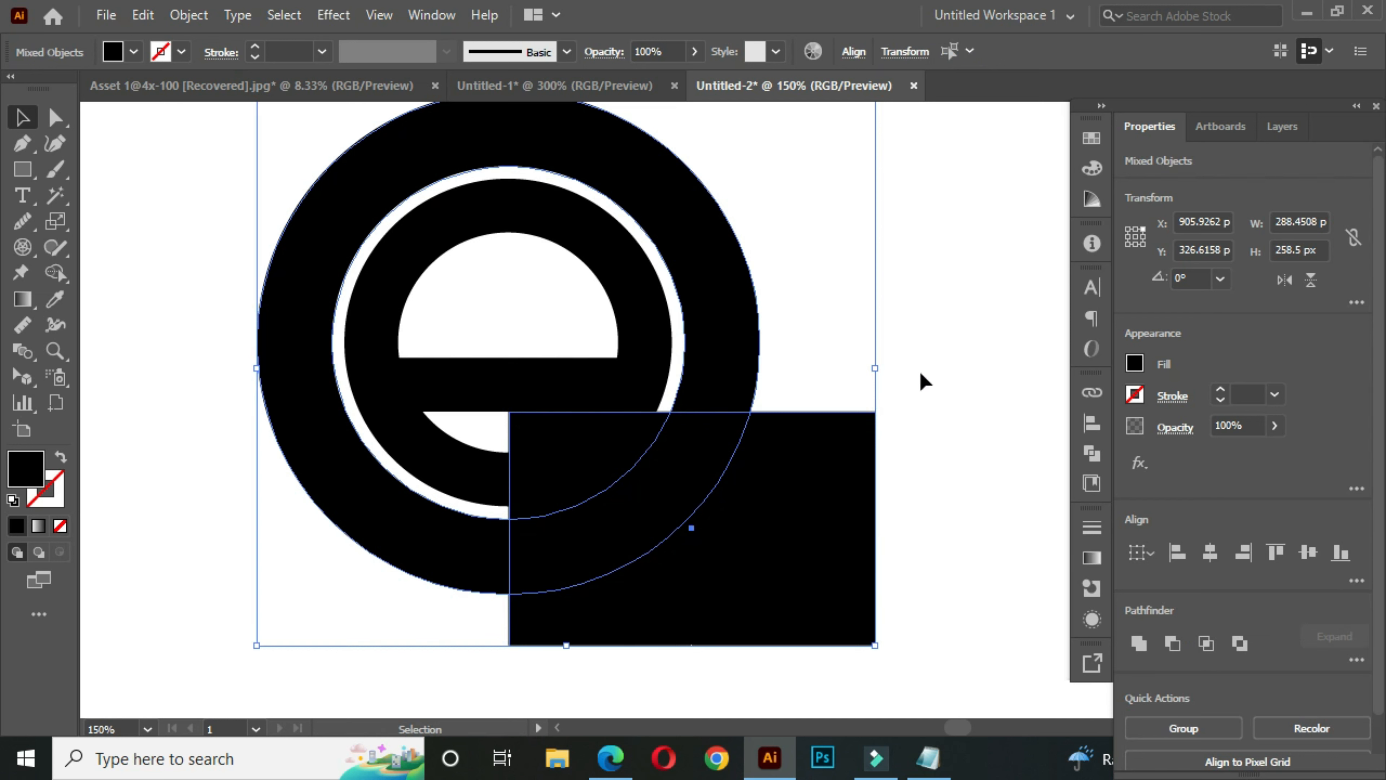
click(1093, 452)
click(880, 441)
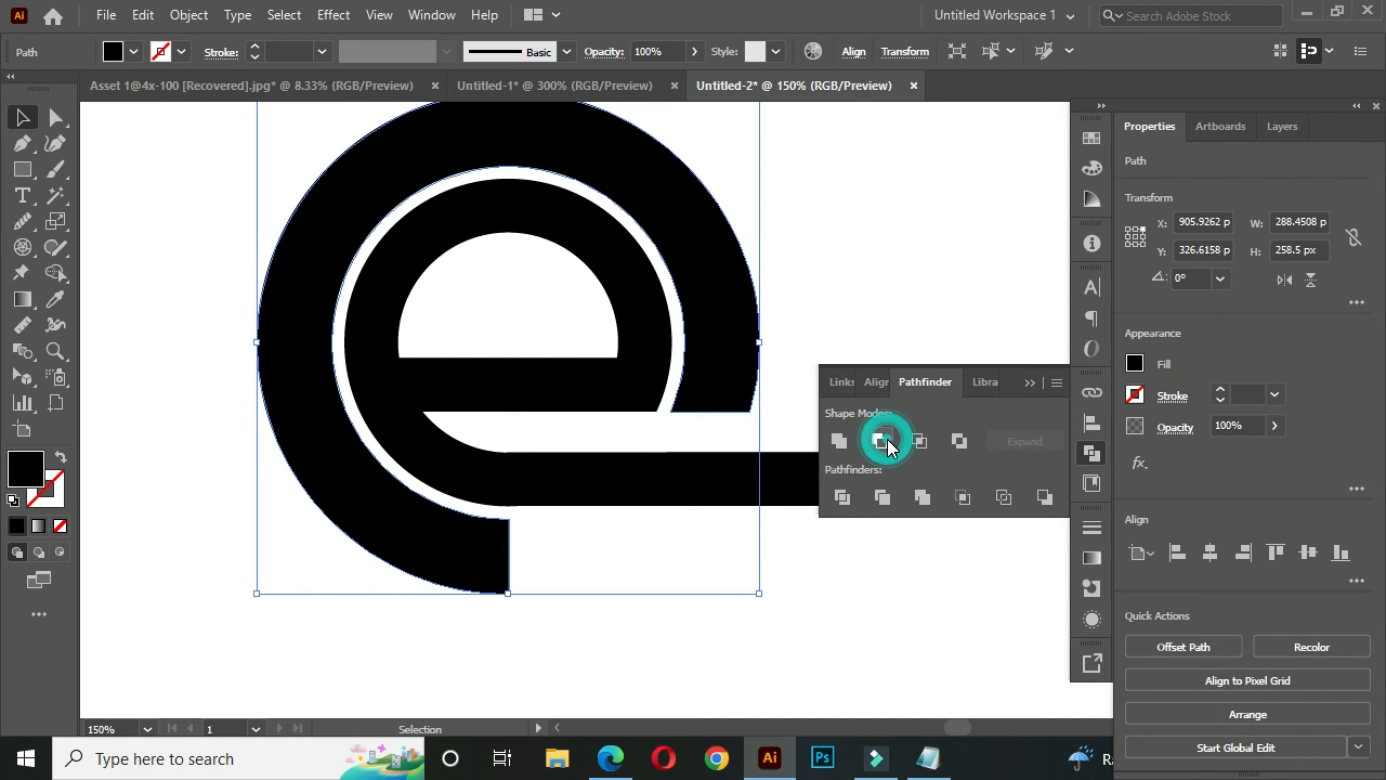
click(1029, 385)
click(832, 340)
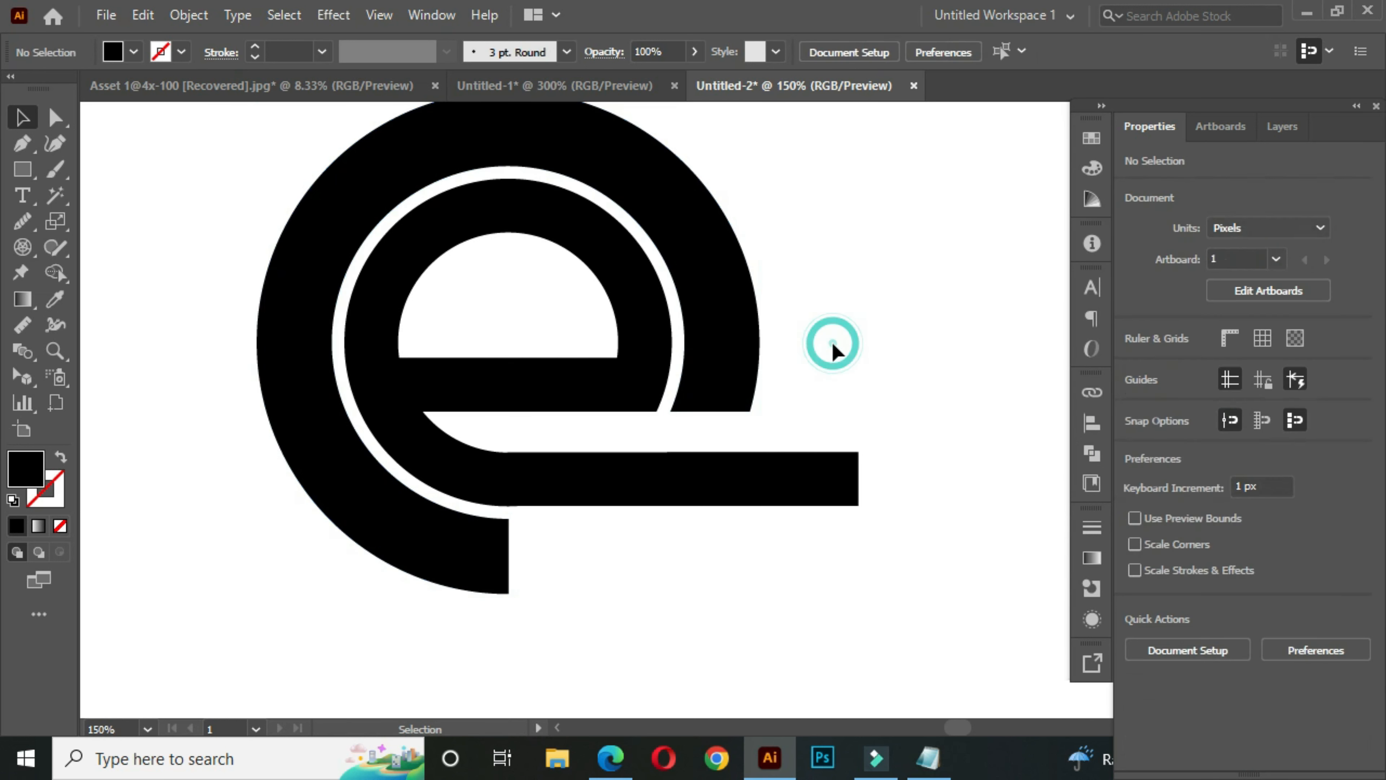
- Draw three narrow vertical rectangles of 11 × 38, 5 × 38 and 8 × 40 px across the start of the lower bar
scroll(826, 375, down, 1)
drag(810, 372, 752, 439)
scroll(792, 427, down, 1)
click(750, 336)
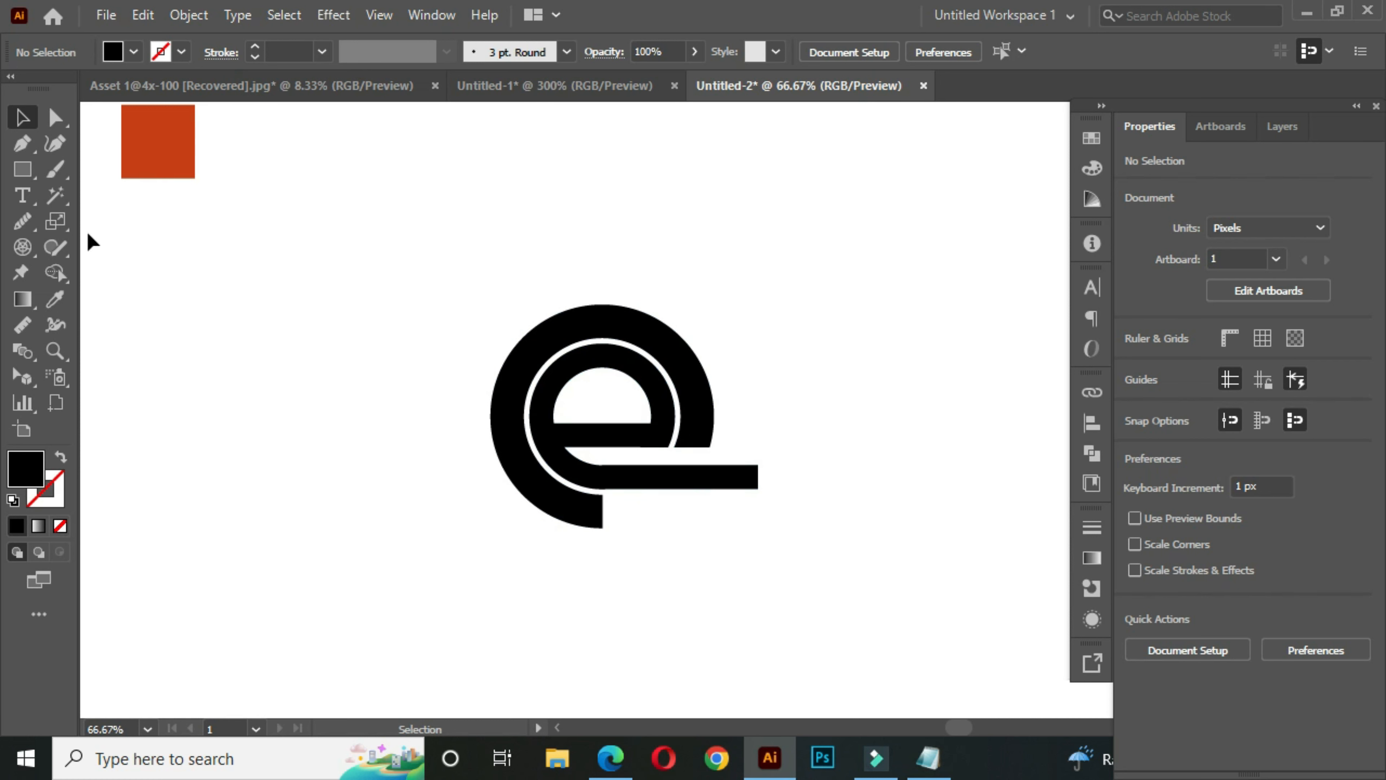
right_click(22, 170)
click(104, 173)
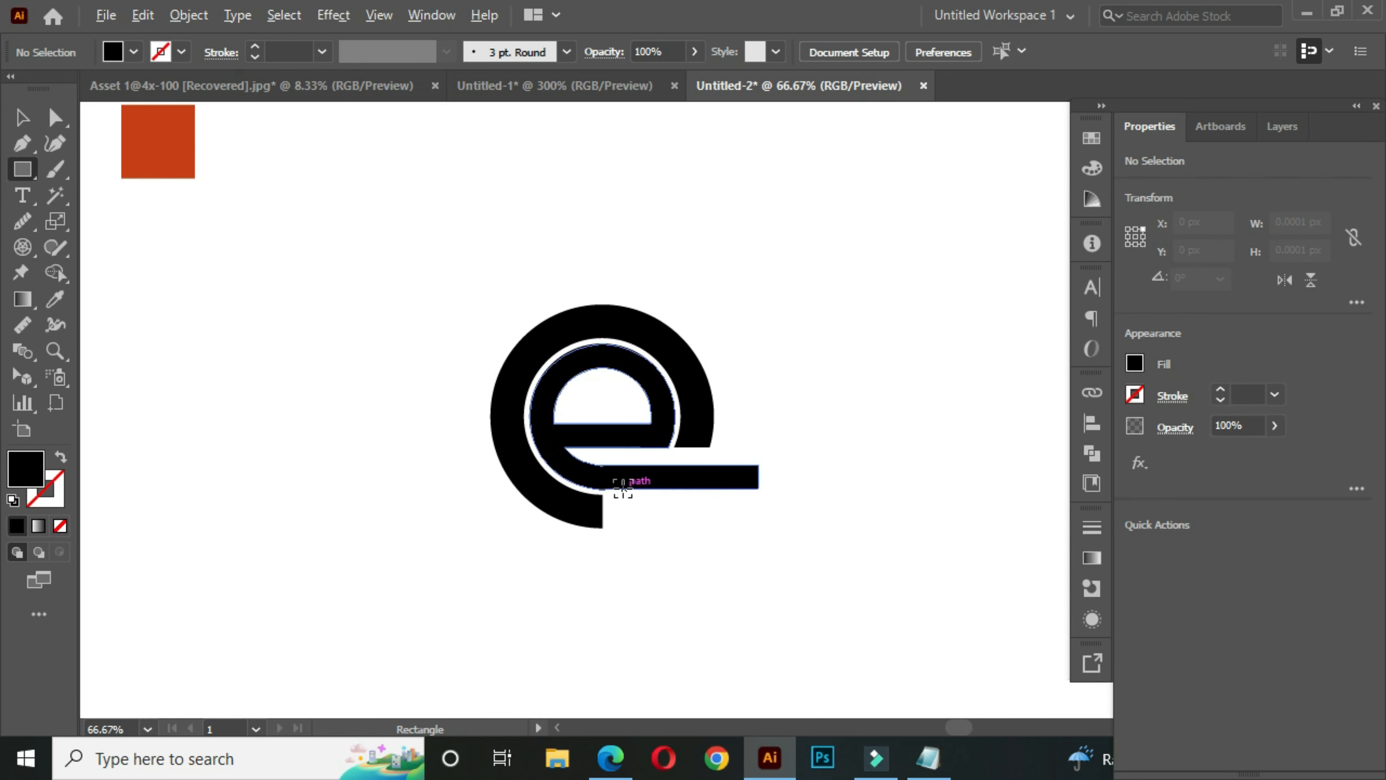
scroll(611, 494, up, 2)
scroll(600, 481, up, 2)
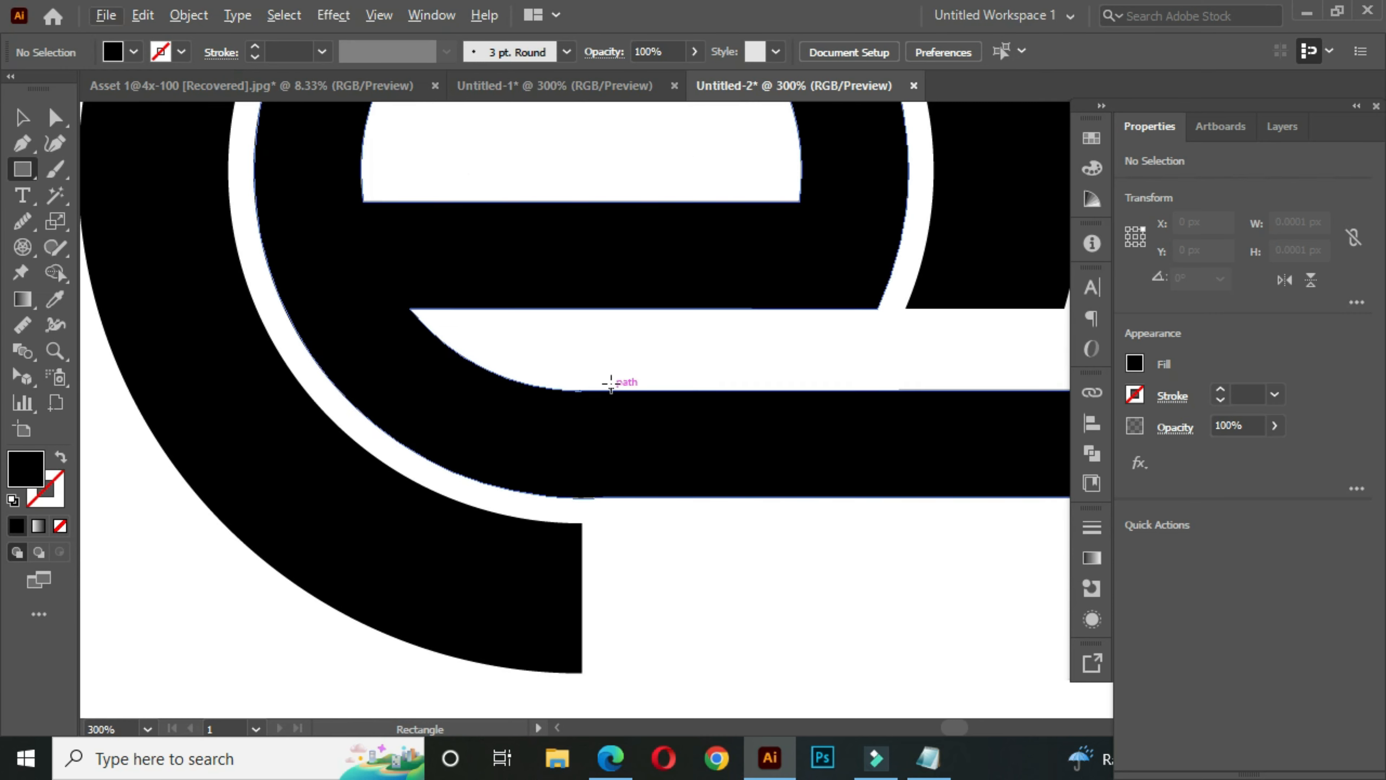
drag(613, 368, 660, 530)
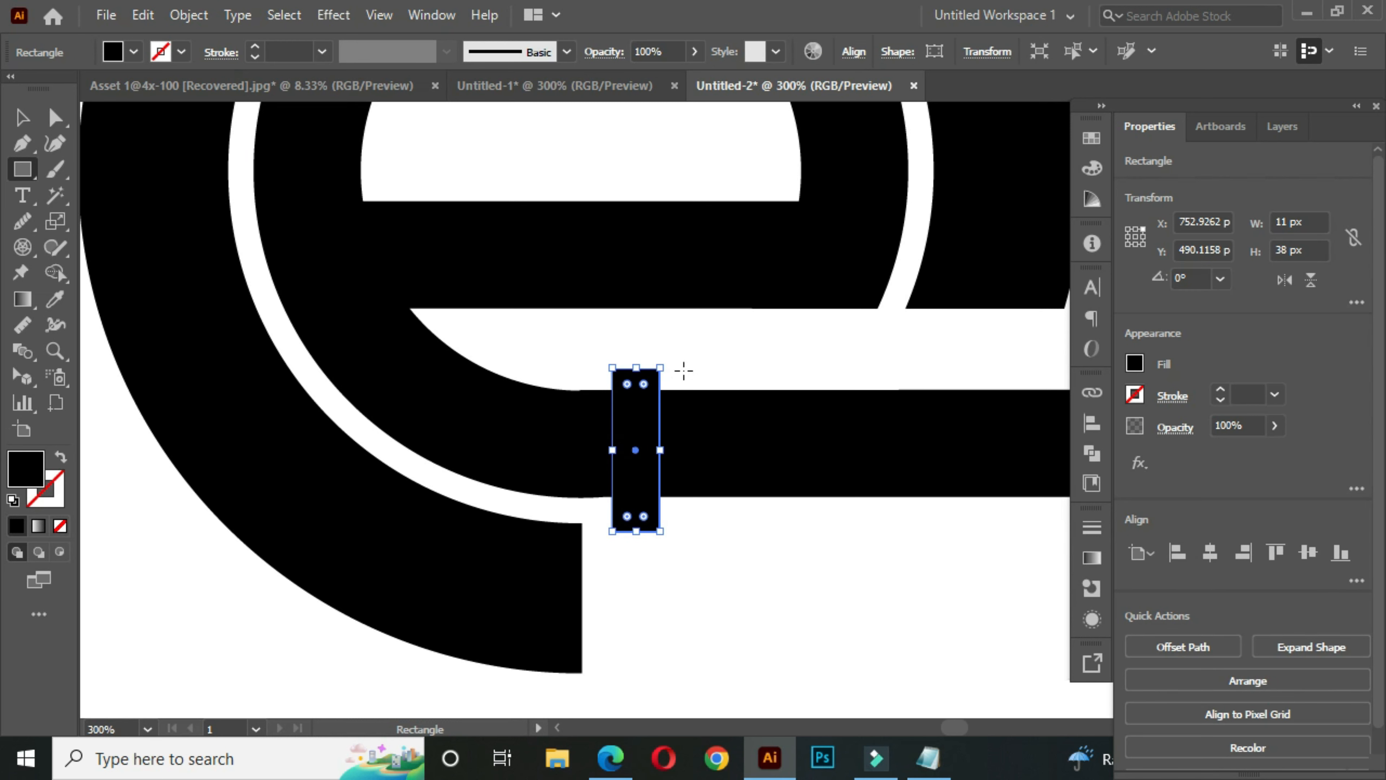
drag(687, 367, 707, 531)
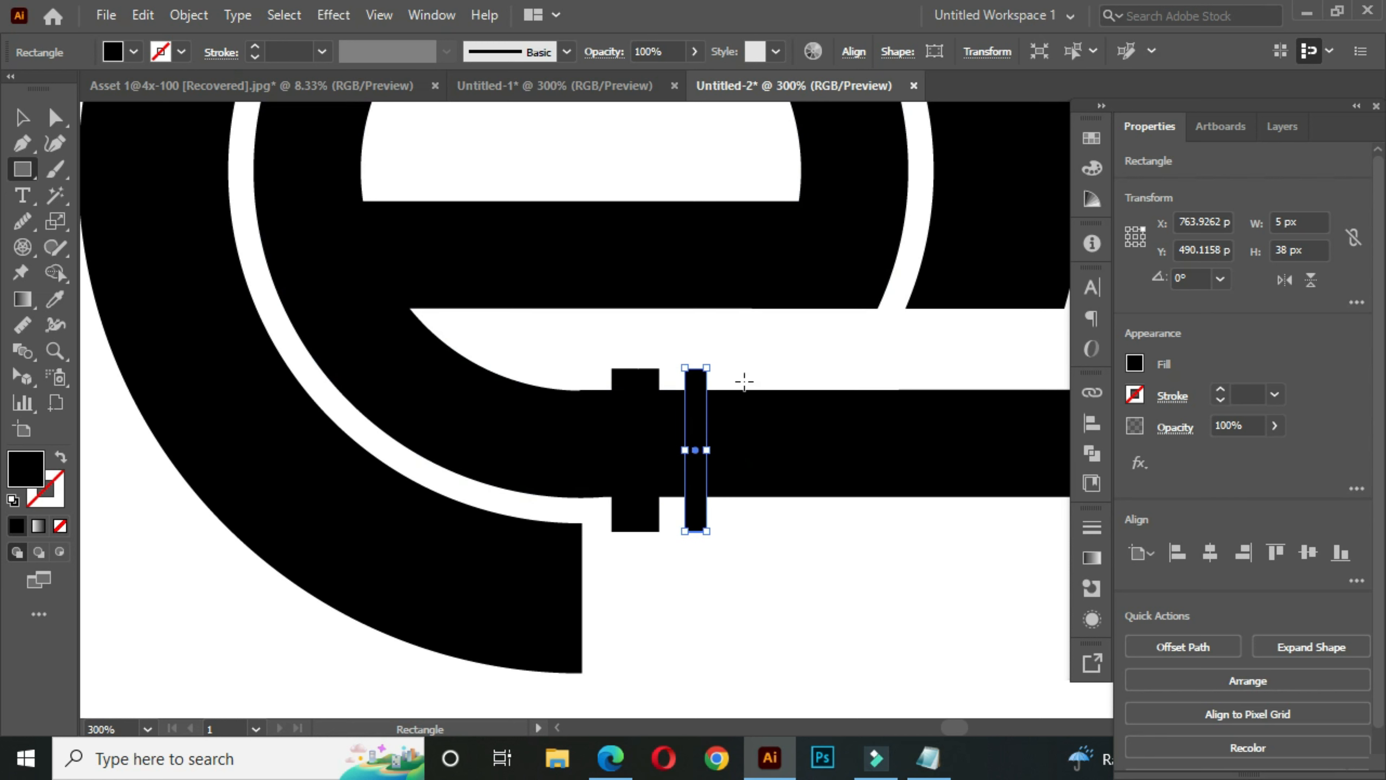
drag(751, 368, 784, 541)
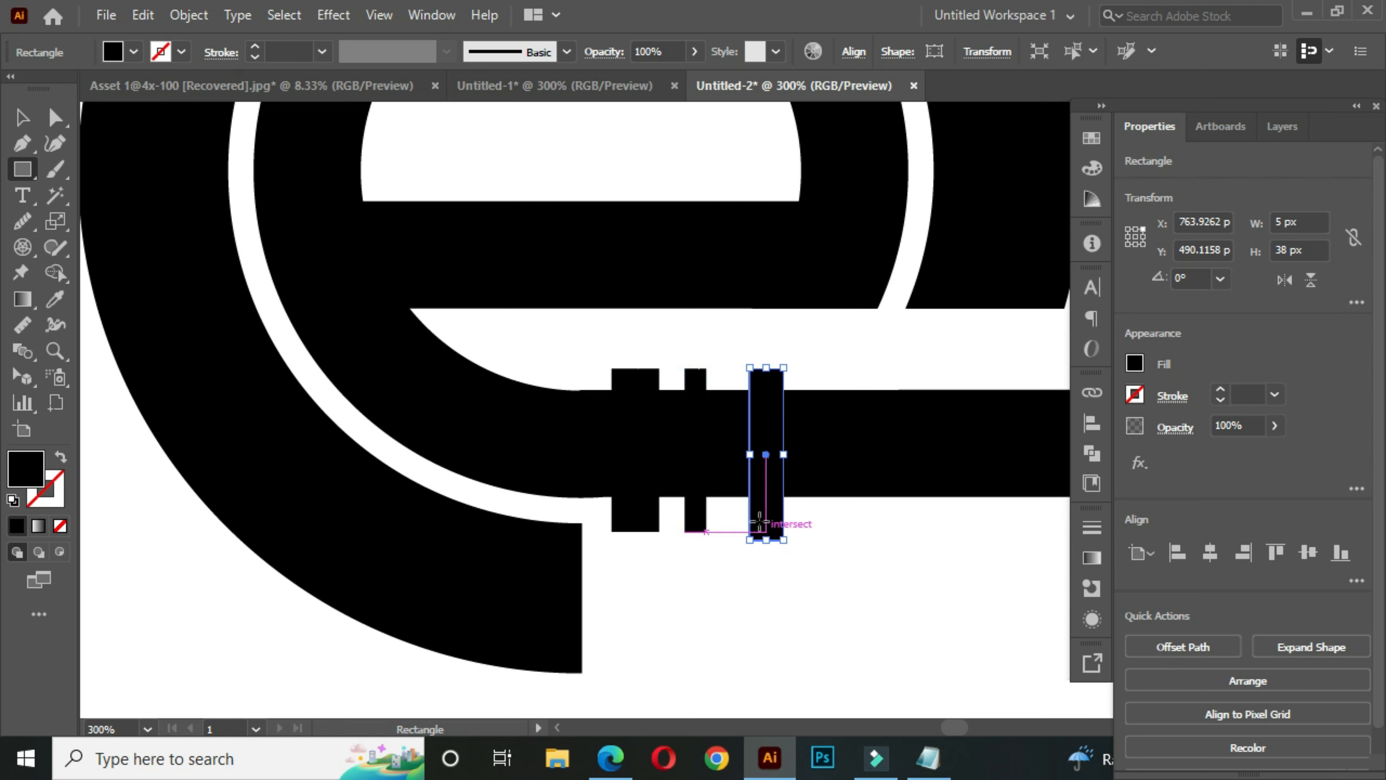
- Subtract the three narrow rectangles from the inner e shape with Pathfinder Minus Front to cut slits in its lower bar
click(24, 124)
drag(861, 532, 621, 415)
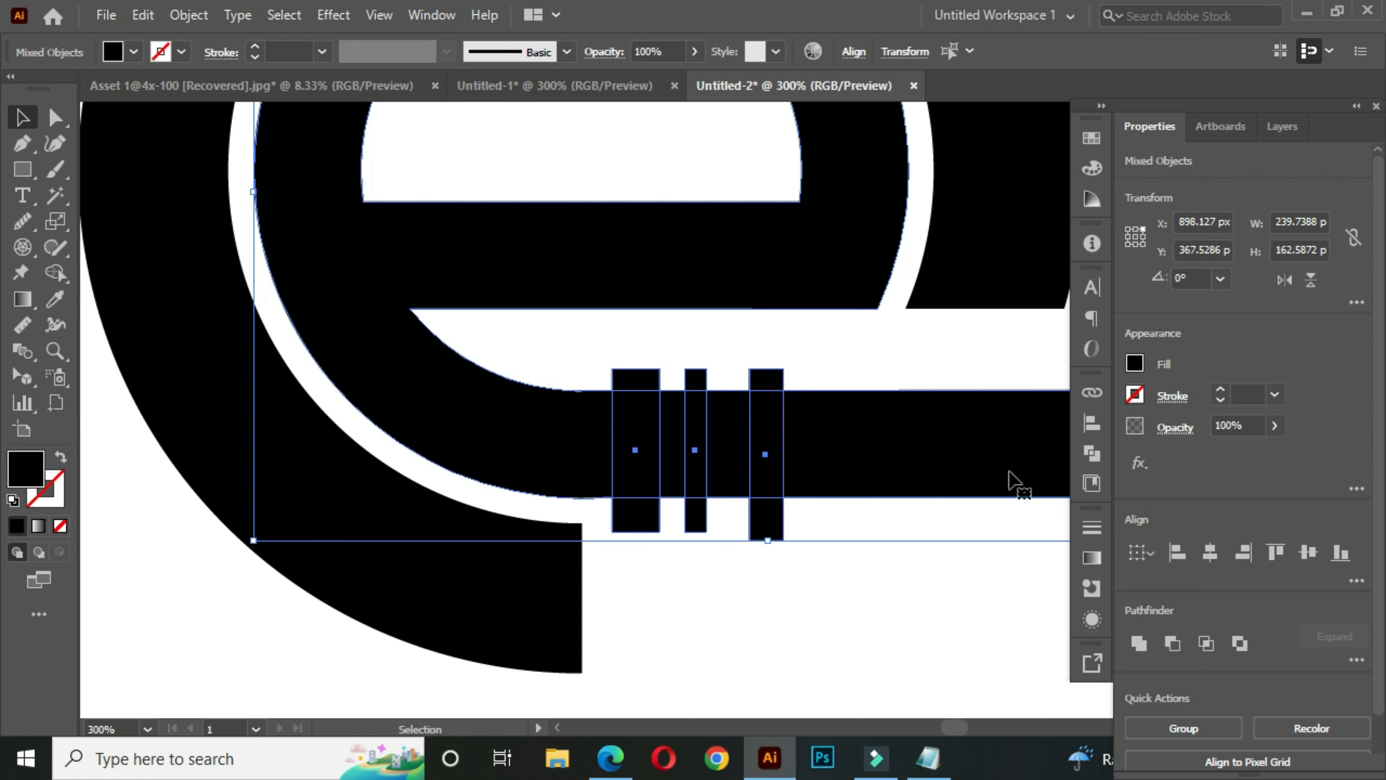
click(1092, 453)
click(879, 441)
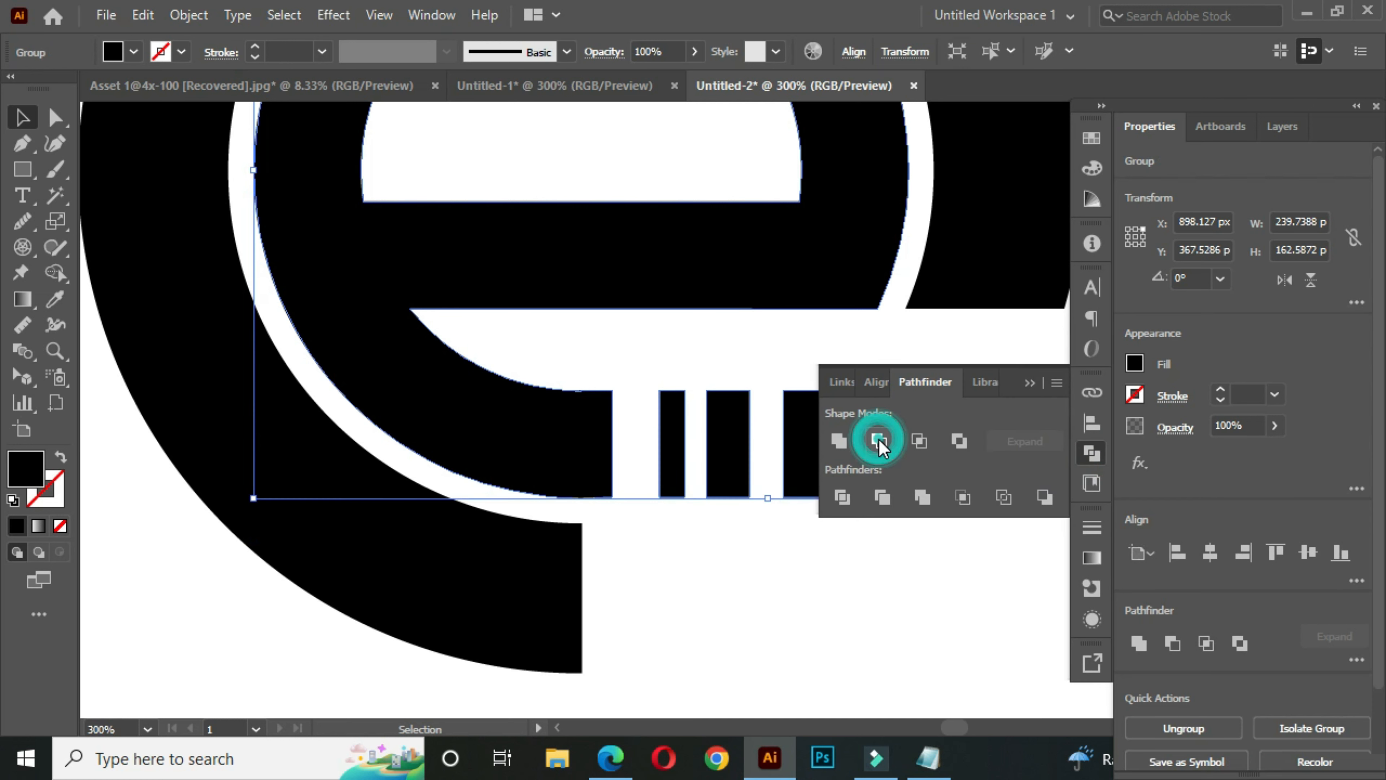
click(1024, 384)
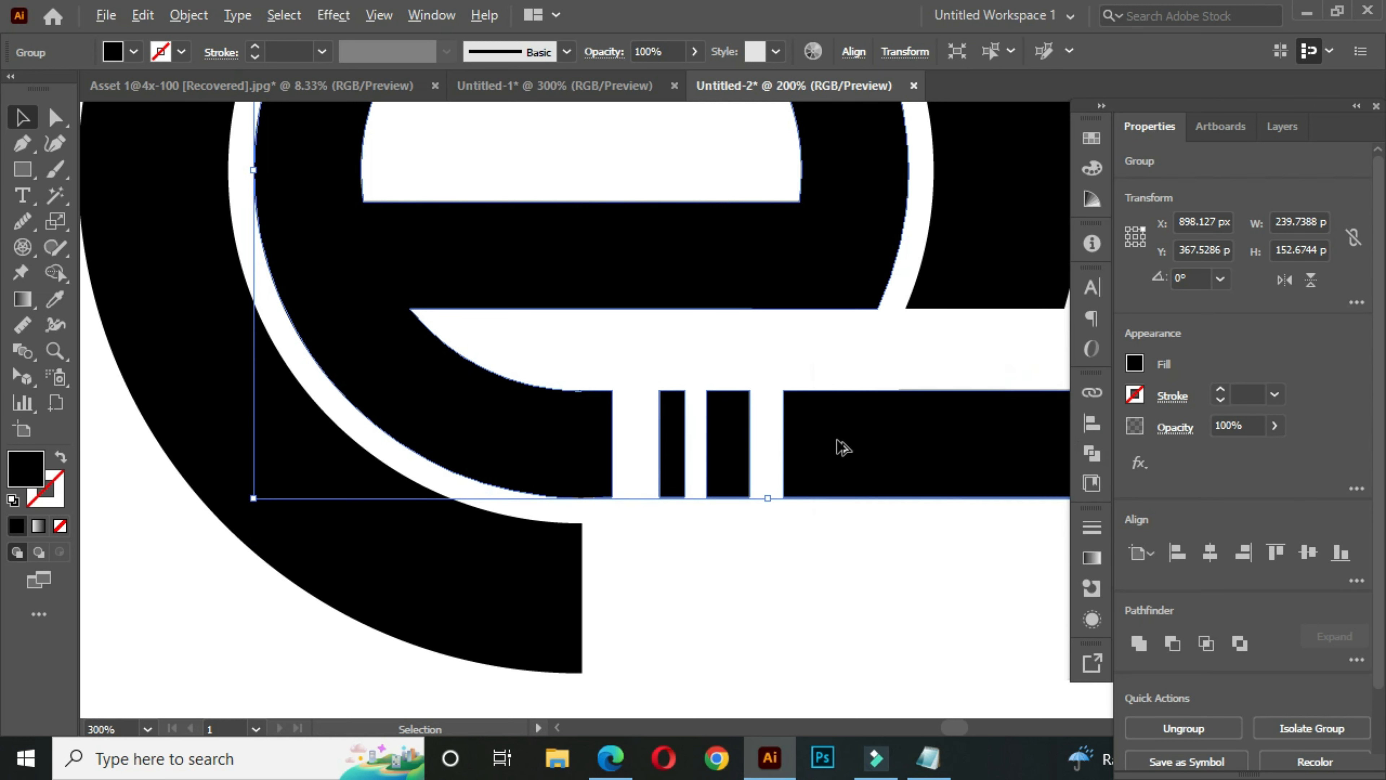
- Recolour the outer ring with the orange-red sampled from the square swatch using the Eyedropper
scroll(842, 447, down, 2)
drag(915, 404, 821, 452)
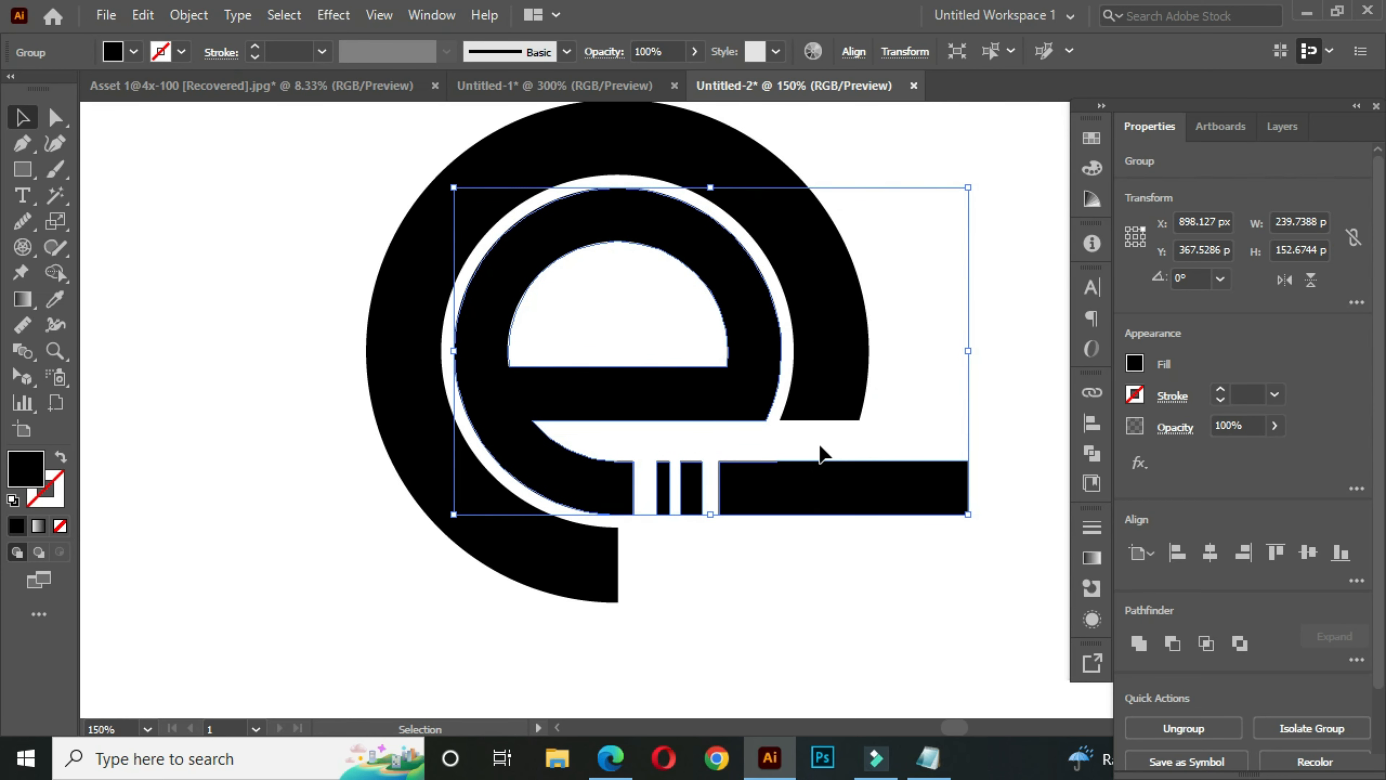
scroll(820, 449, down, 1)
scroll(845, 402, down, 1)
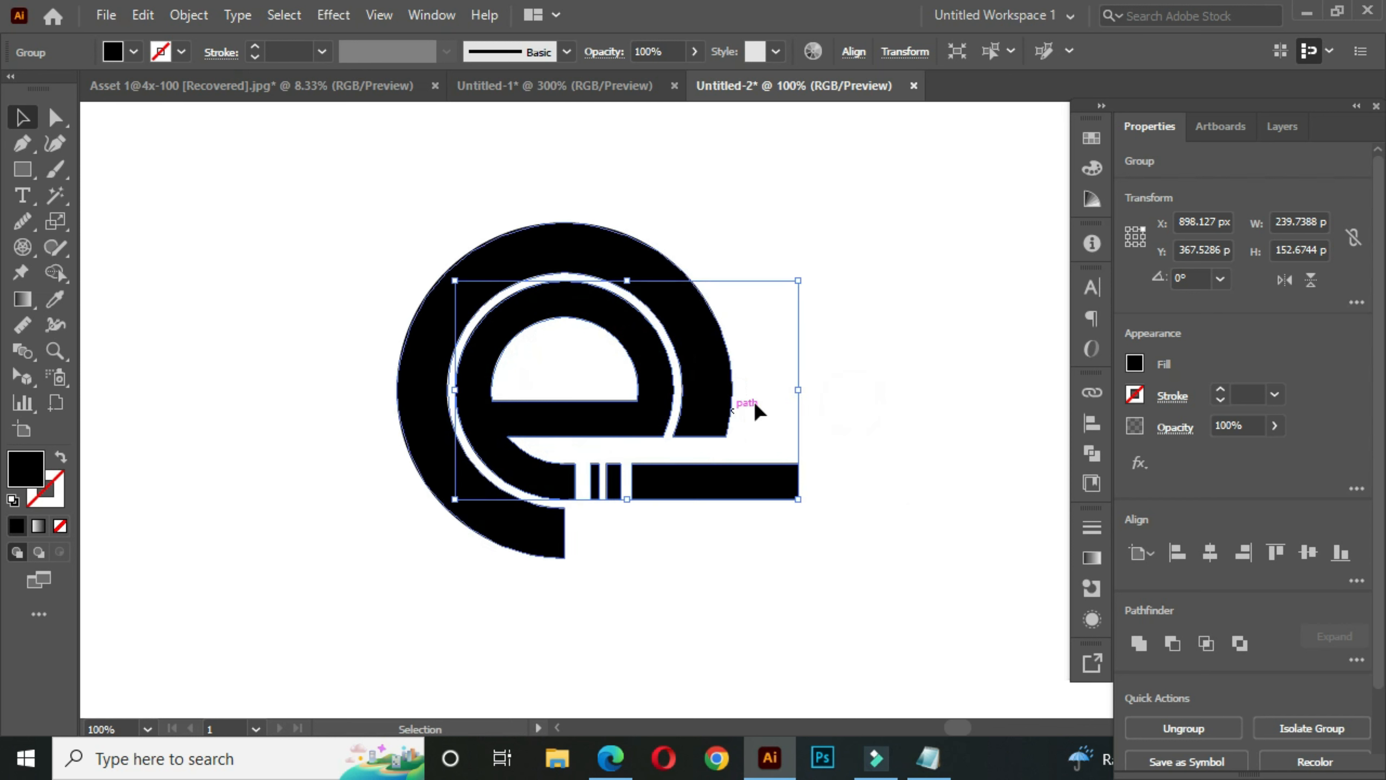
scroll(759, 410, down, 1)
click(526, 403)
drag(795, 341, 709, 366)
click(711, 333)
drag(372, 251, 403, 277)
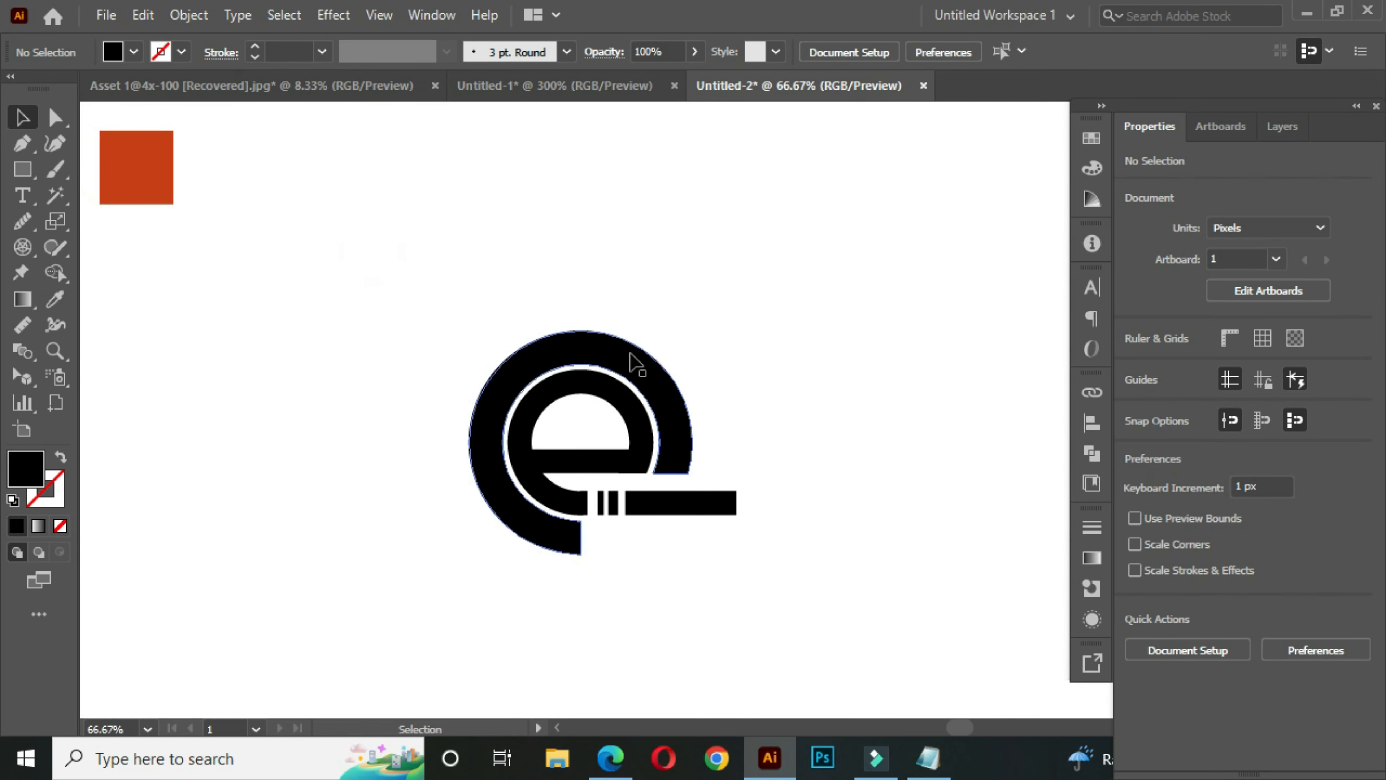
click(611, 361)
key(i)
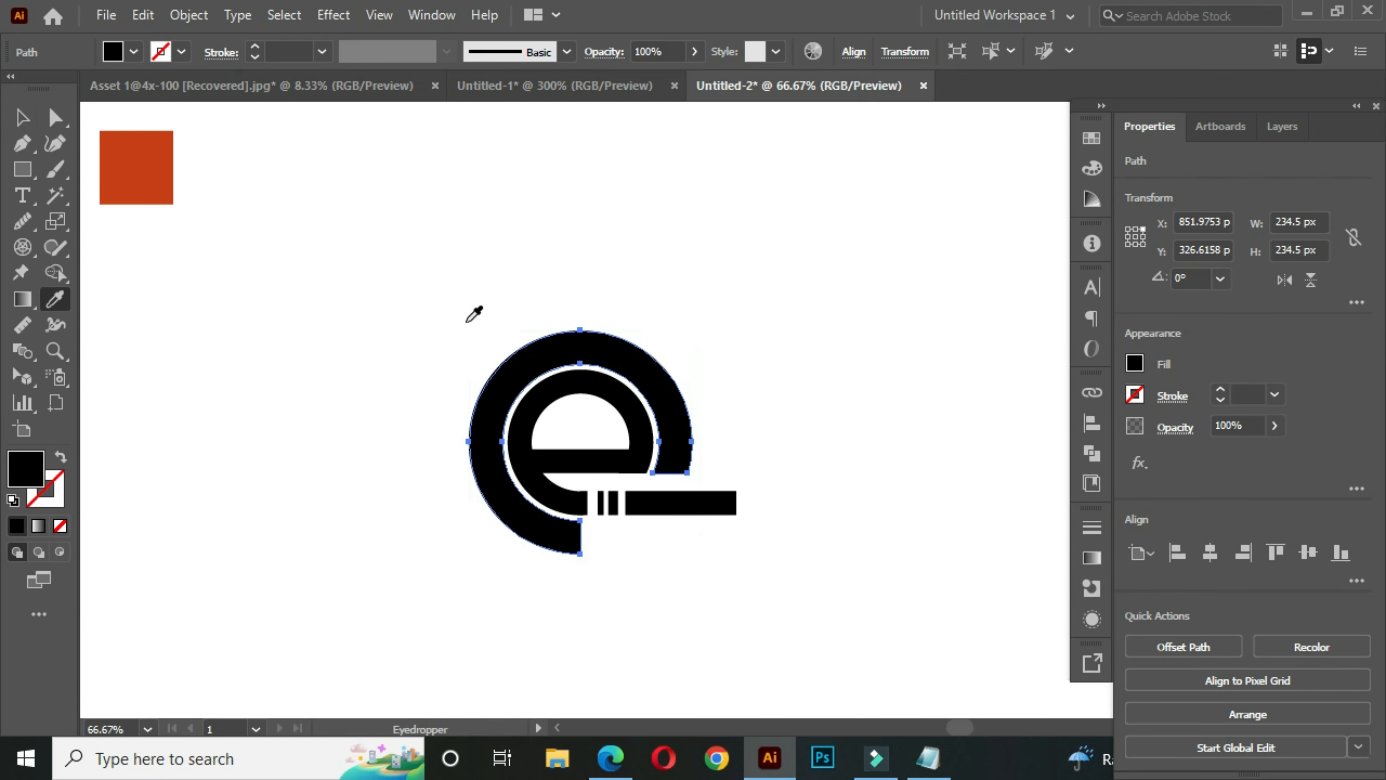
click(156, 162)
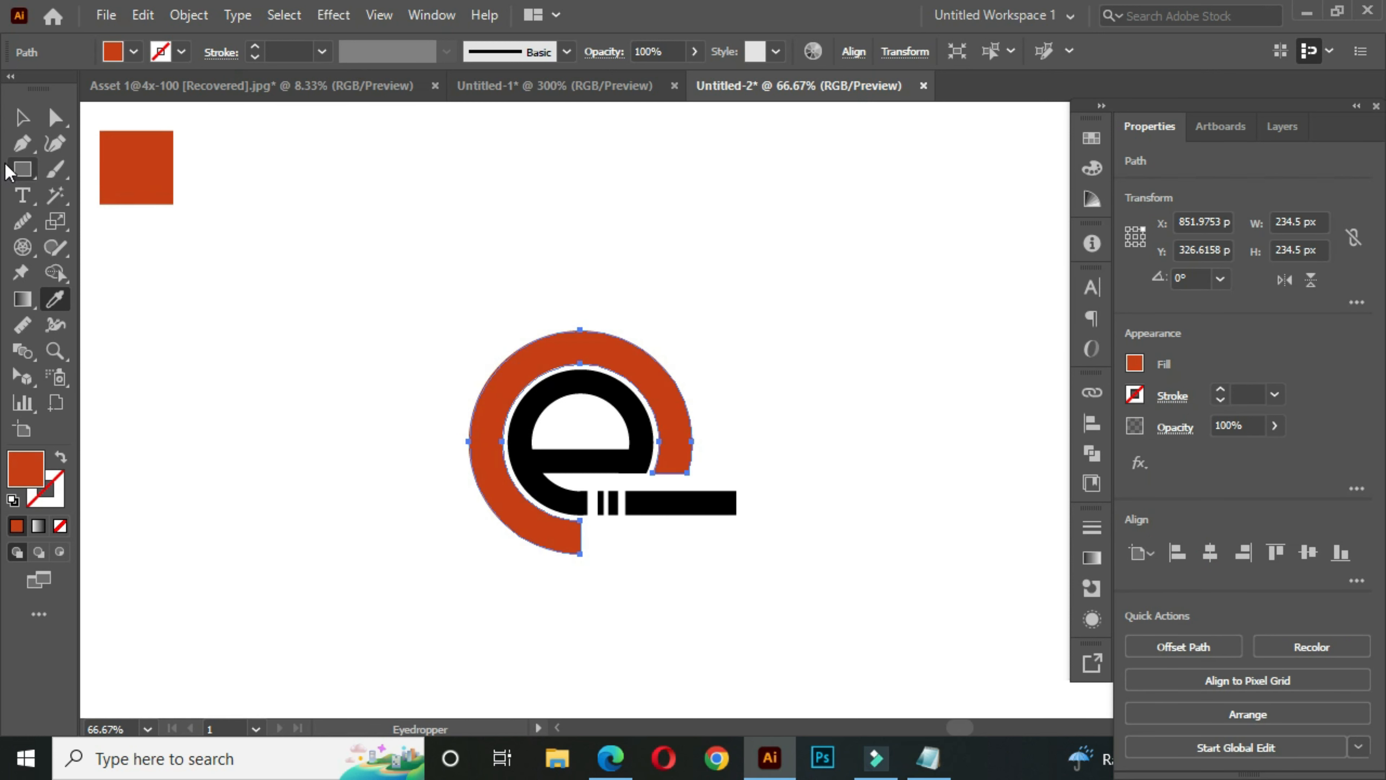
click(22, 117)
click(394, 252)
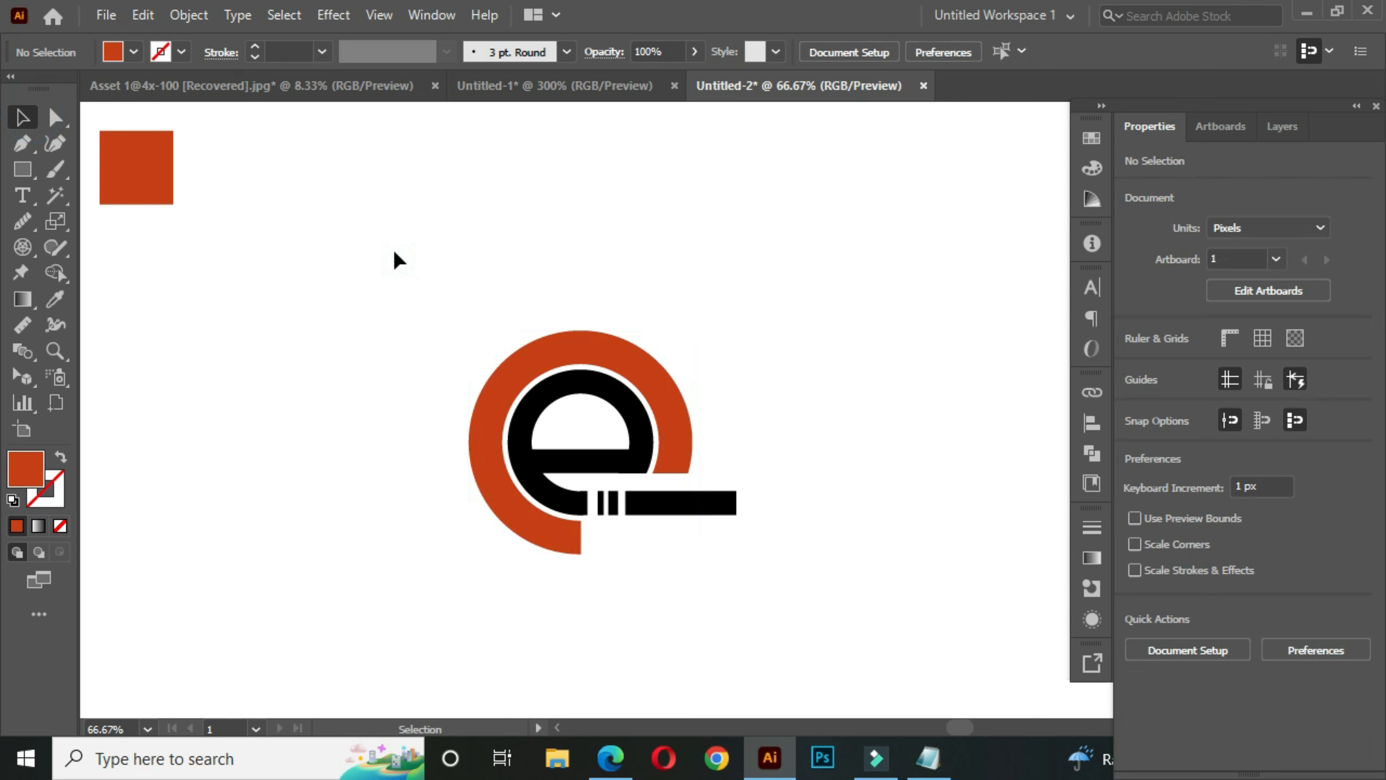
- Group all parts of the logo and rotate the group 45° counterclockwise
drag(412, 305, 400, 287)
drag(400, 251, 801, 578)
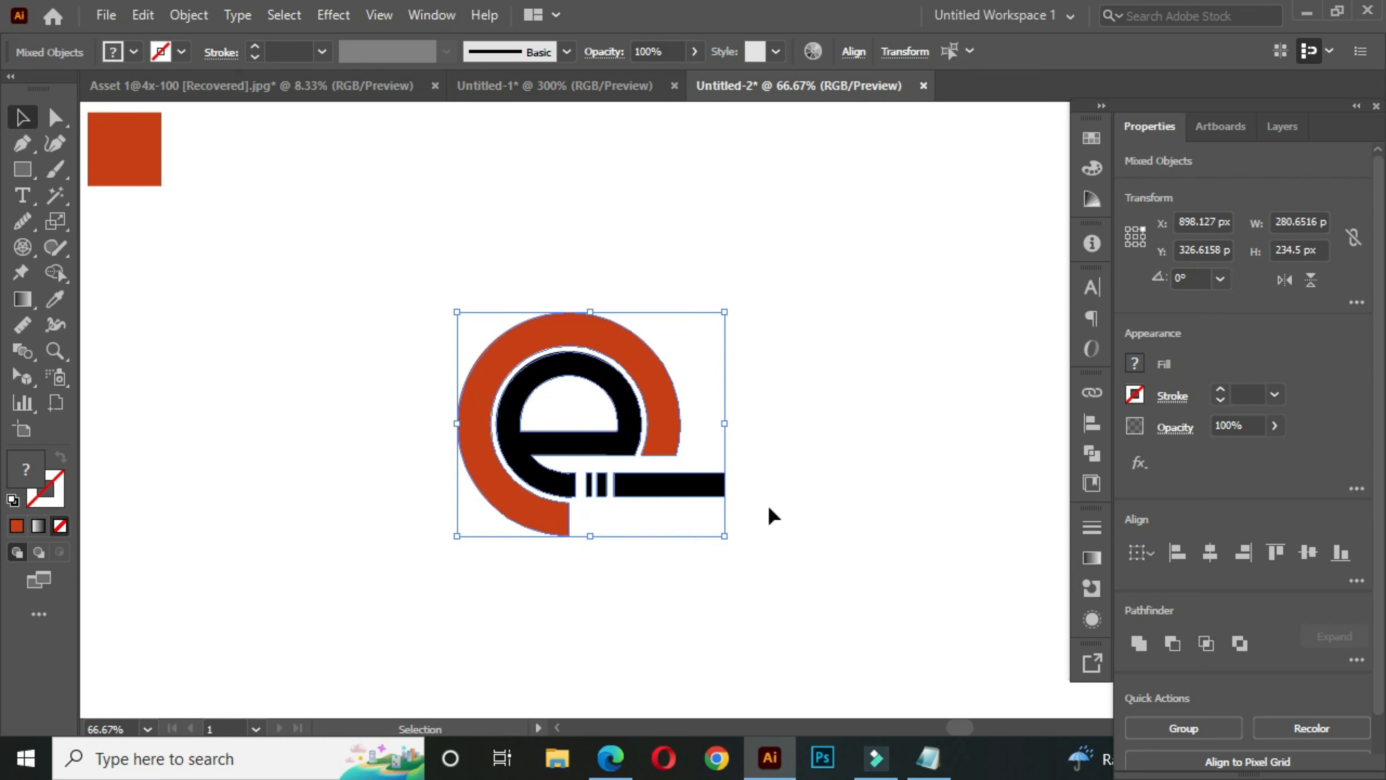
key(ctrl+g)
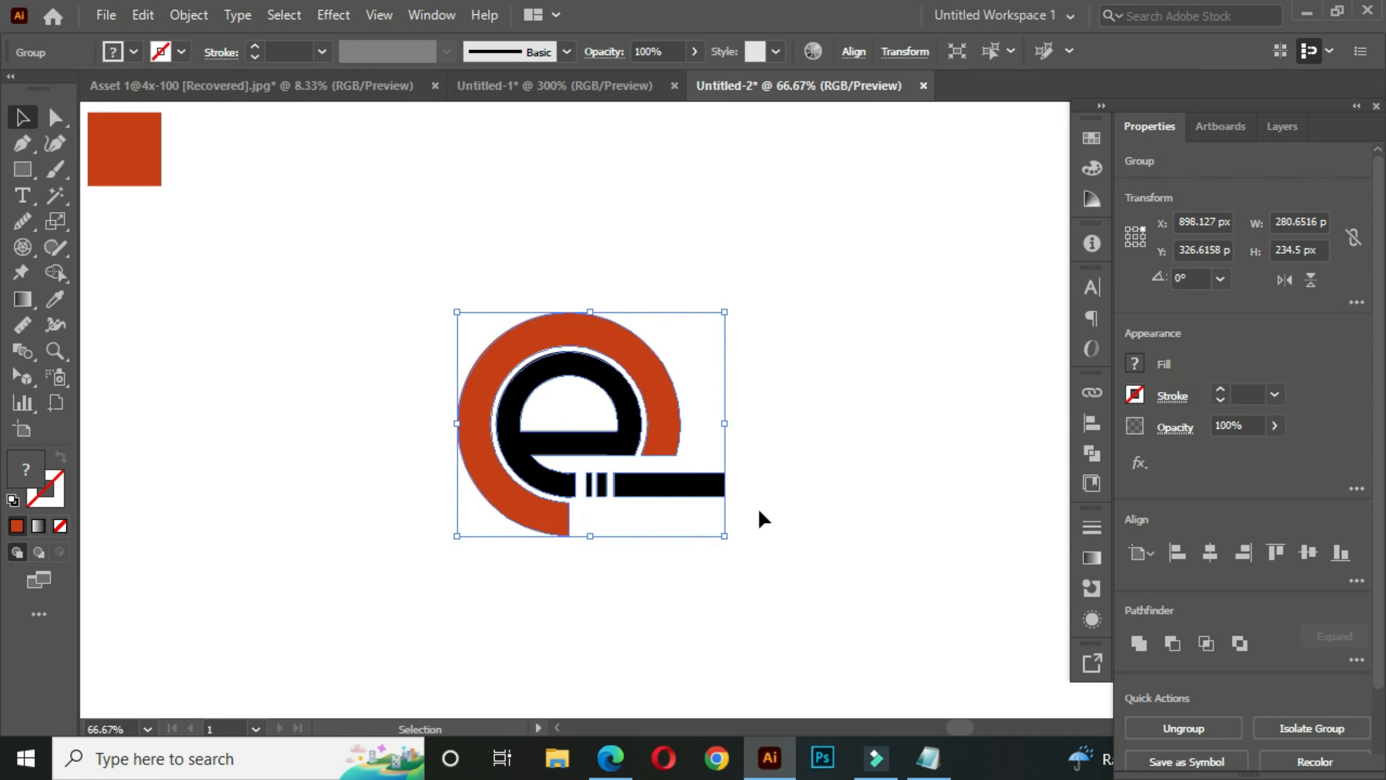
drag(733, 549, 730, 468)
click(403, 333)
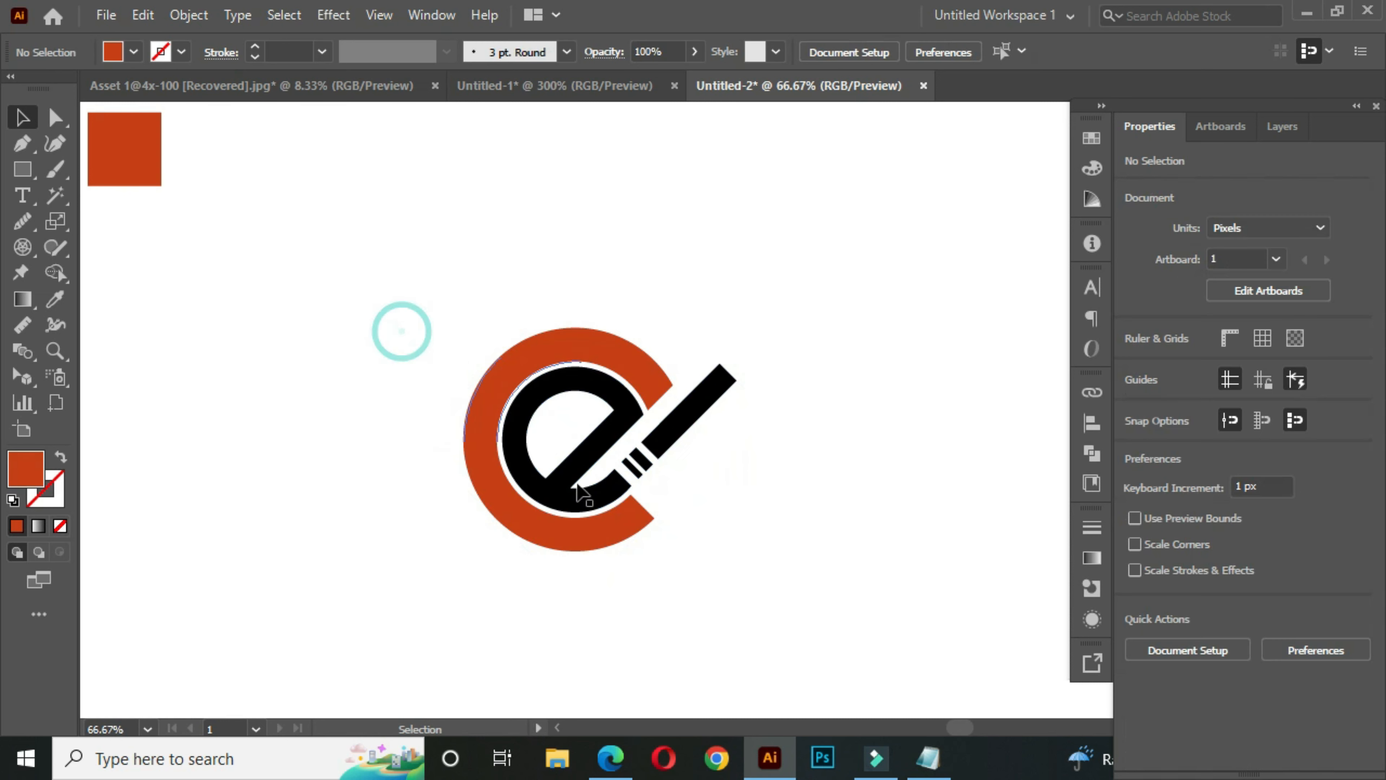
- Scale the rotated logo group up to about 369 × 302 px and deselect it
scroll(637, 493, down, 1)
drag(690, 552, 684, 517)
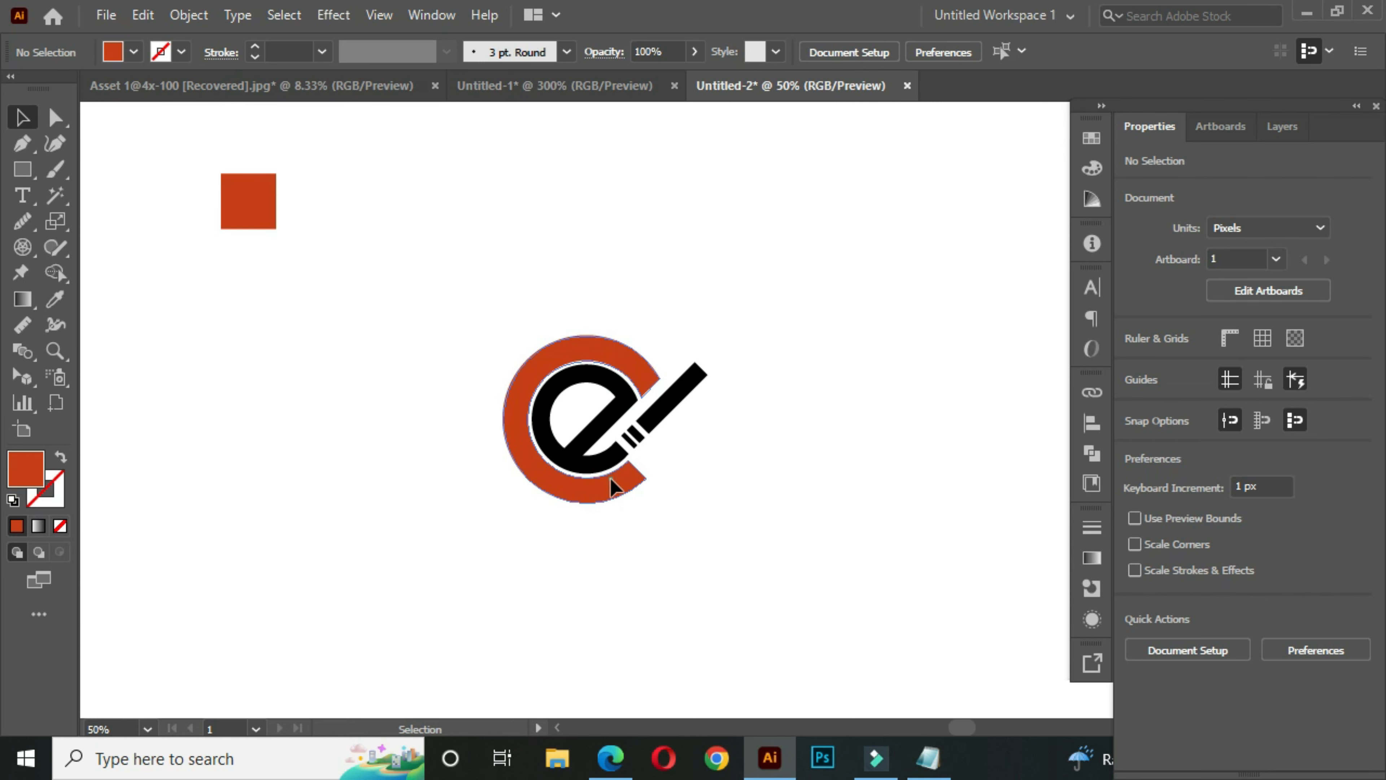
click(627, 496)
drag(588, 536, 583, 575)
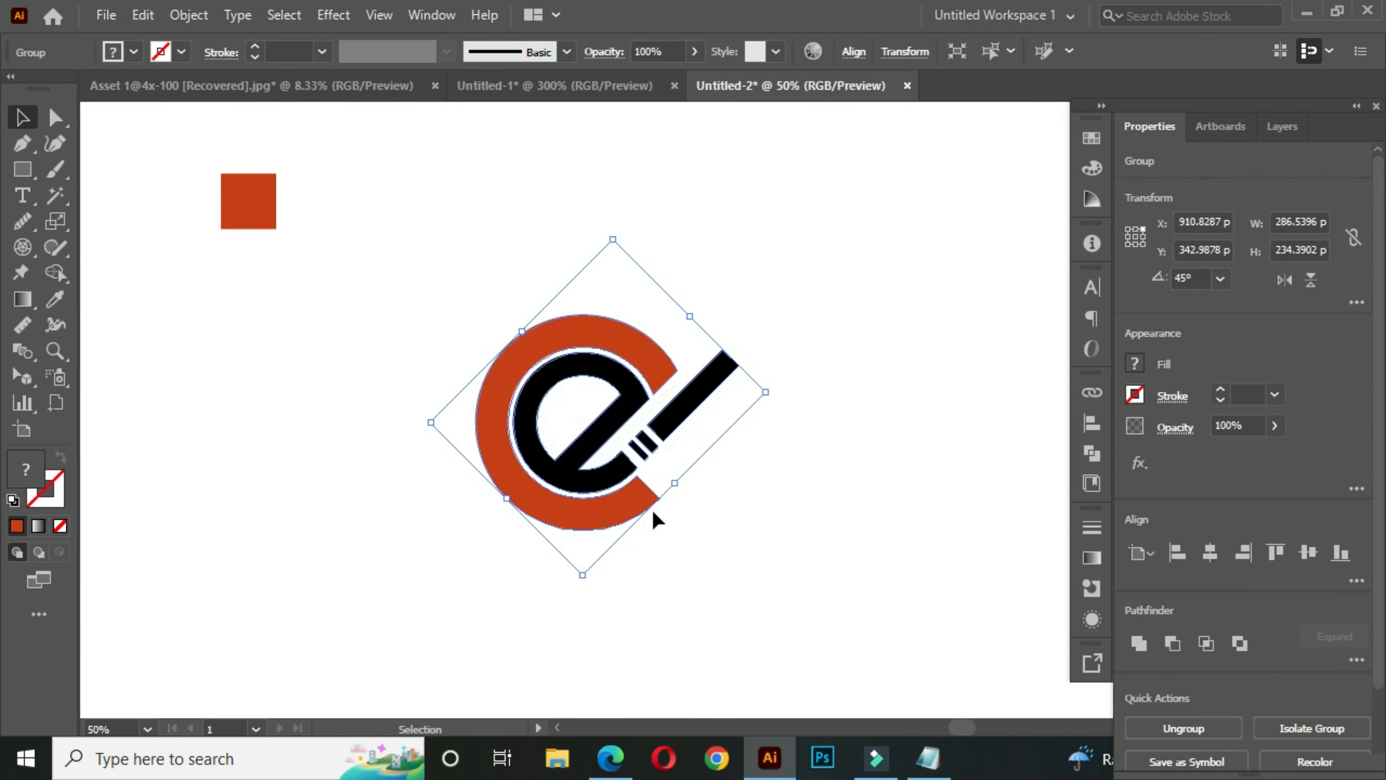
click(884, 469)
click(787, 445)
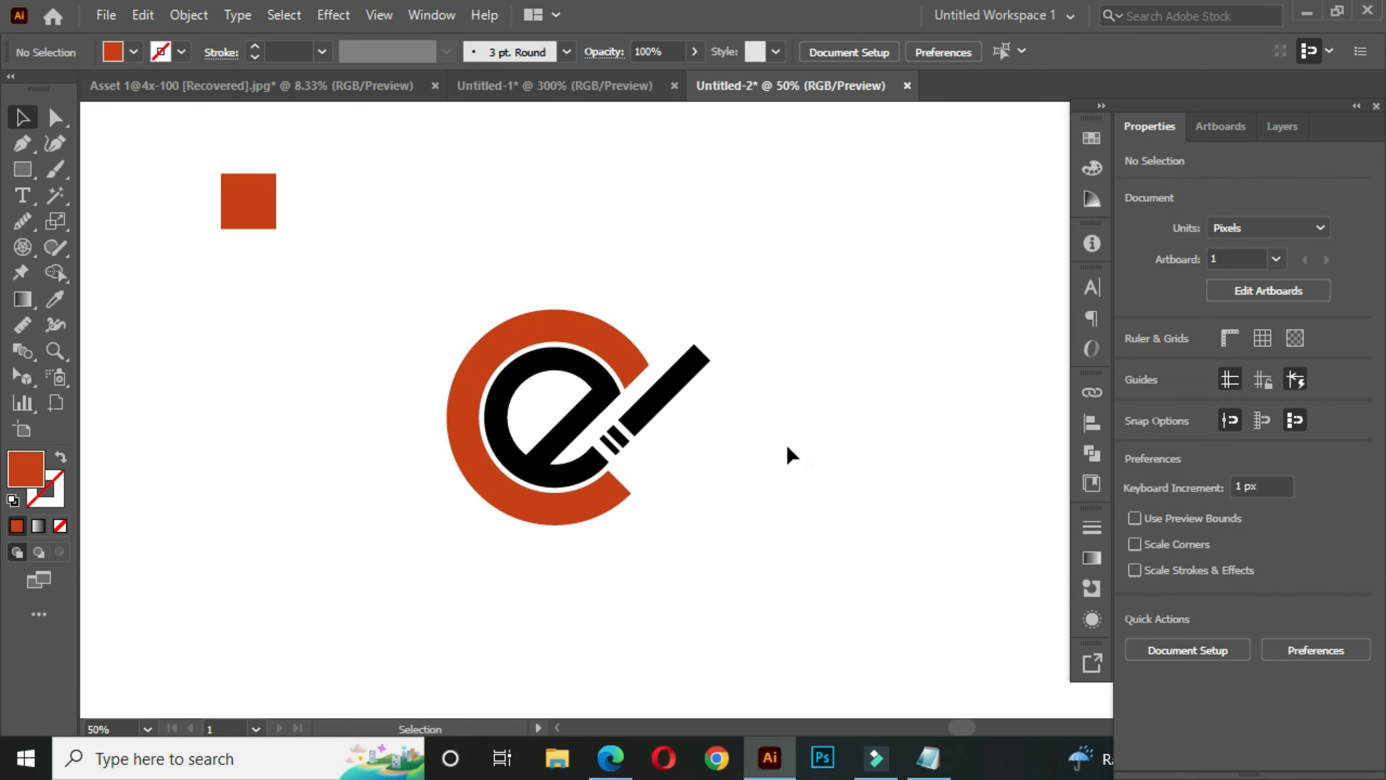